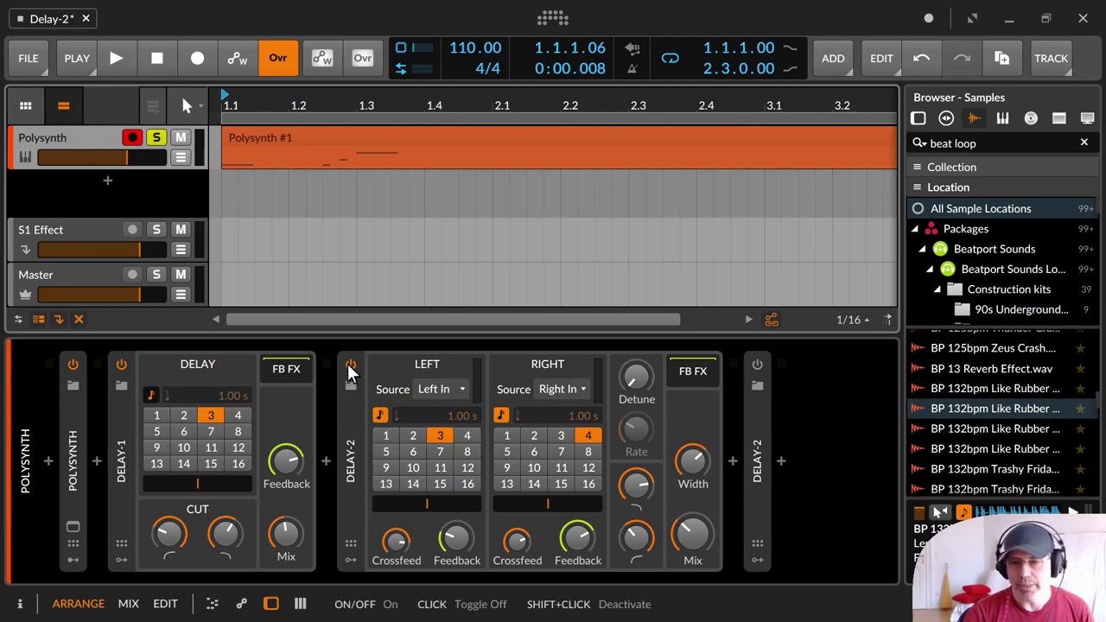
Step: Inspect the preset browser, remote controls and modulators of the active Delay-2 device, closing each one again
click(350, 387)
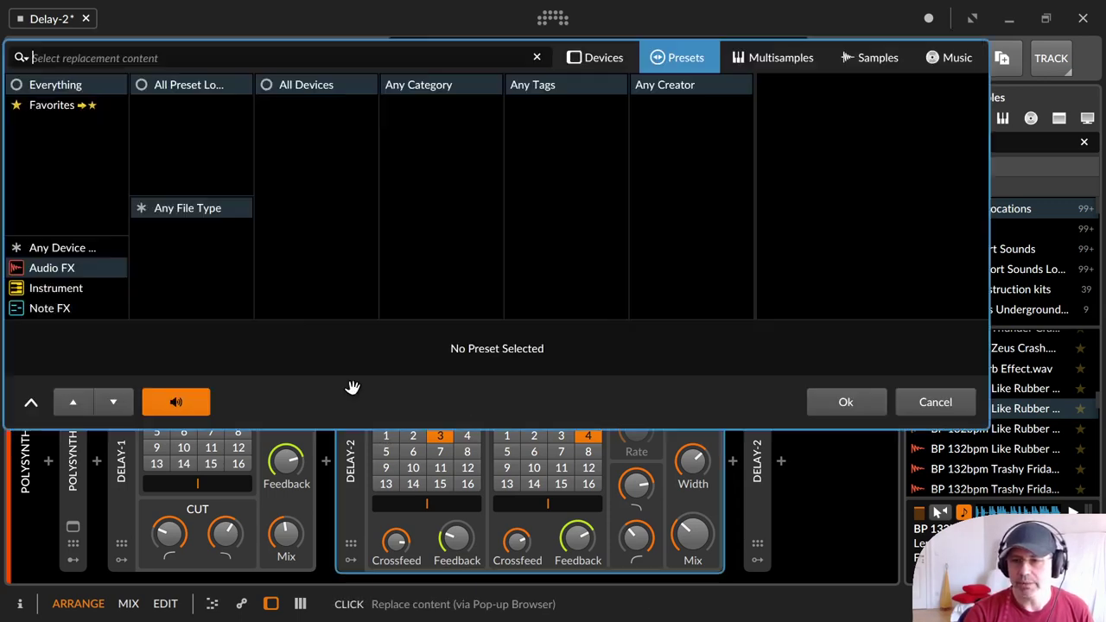
click(964, 410)
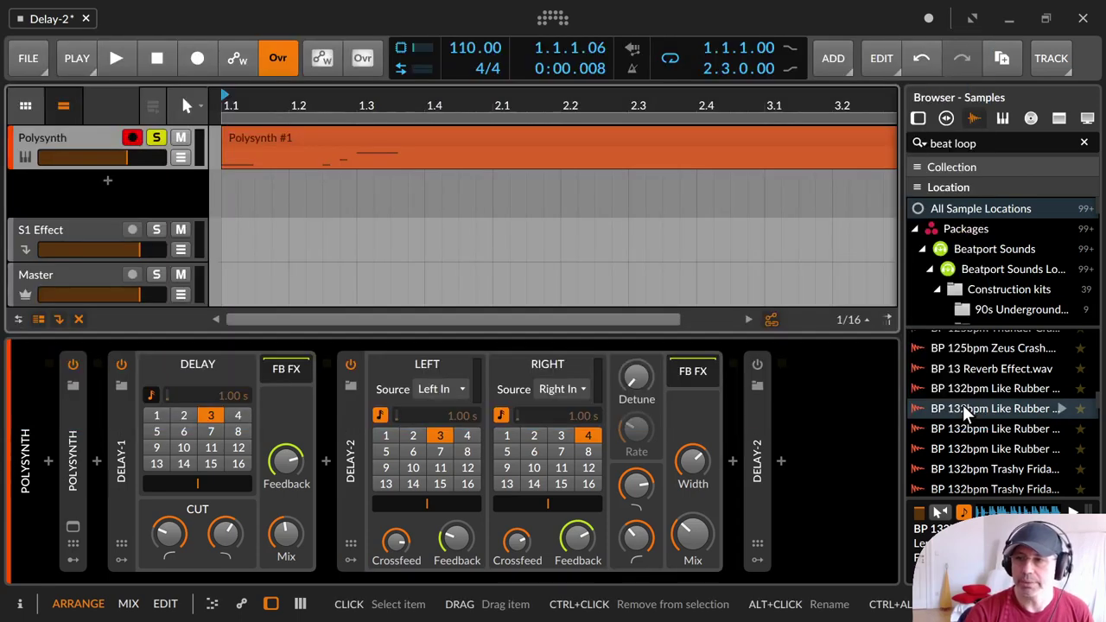
click(355, 447)
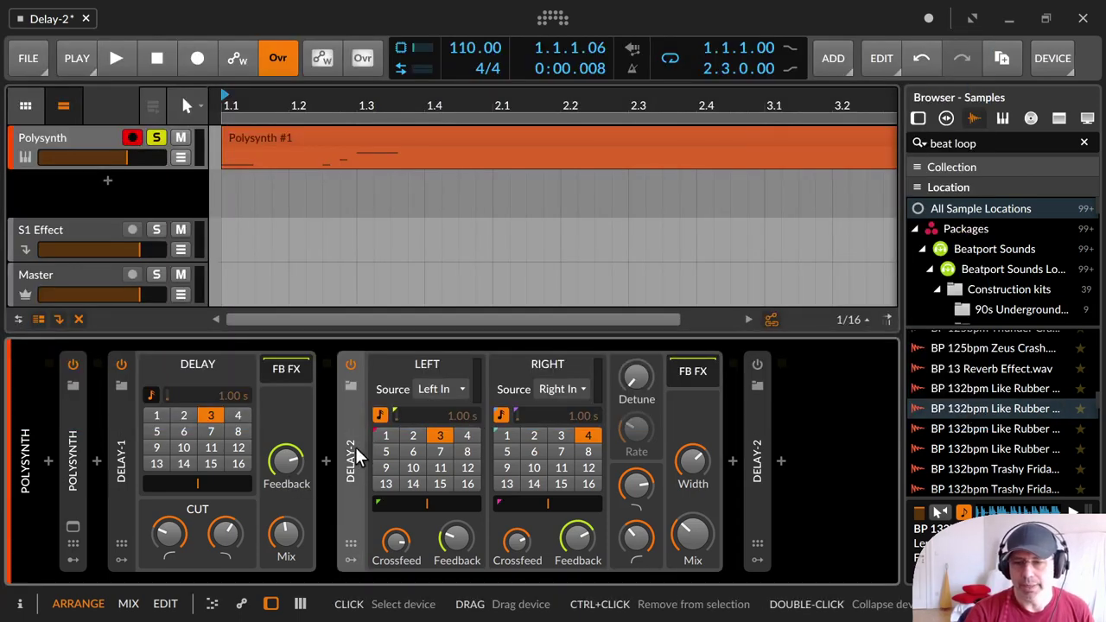
click(351, 543)
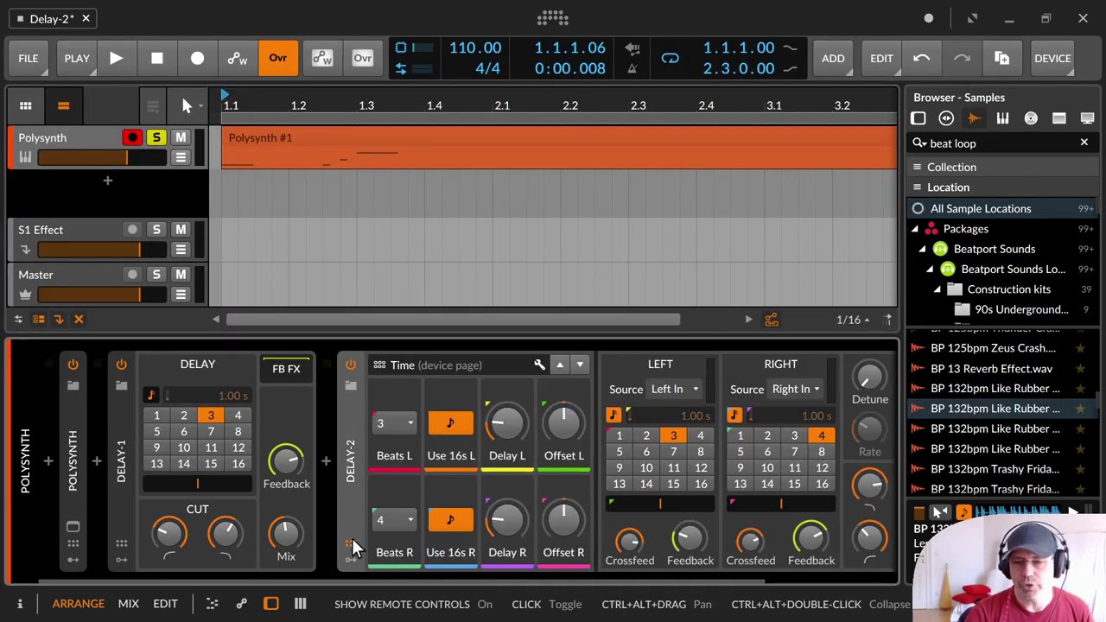
click(351, 544)
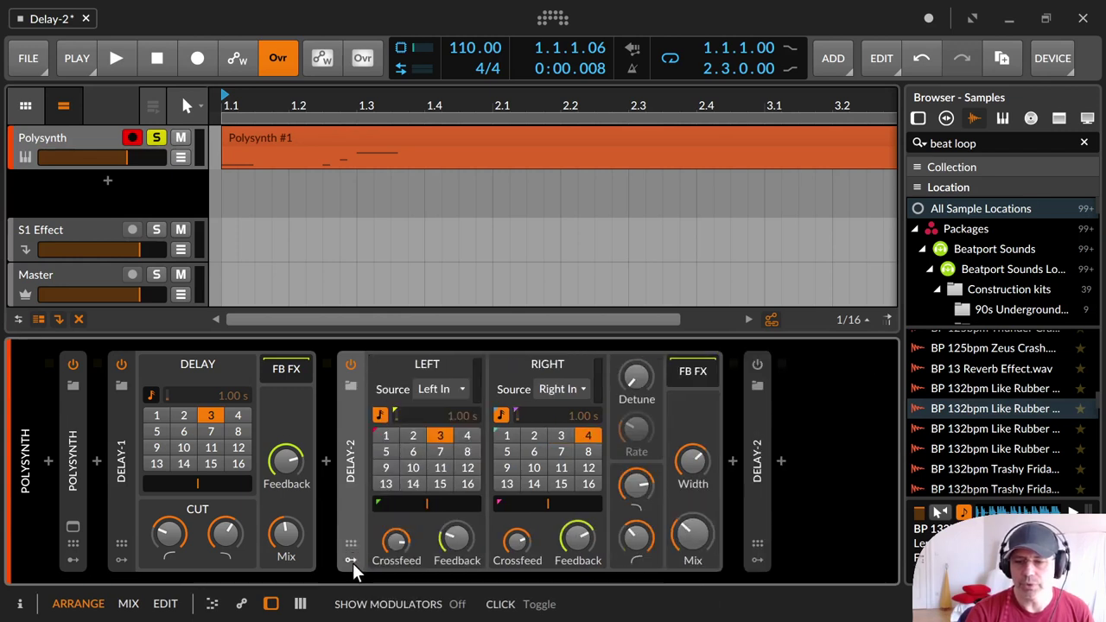
click(352, 560)
click(353, 560)
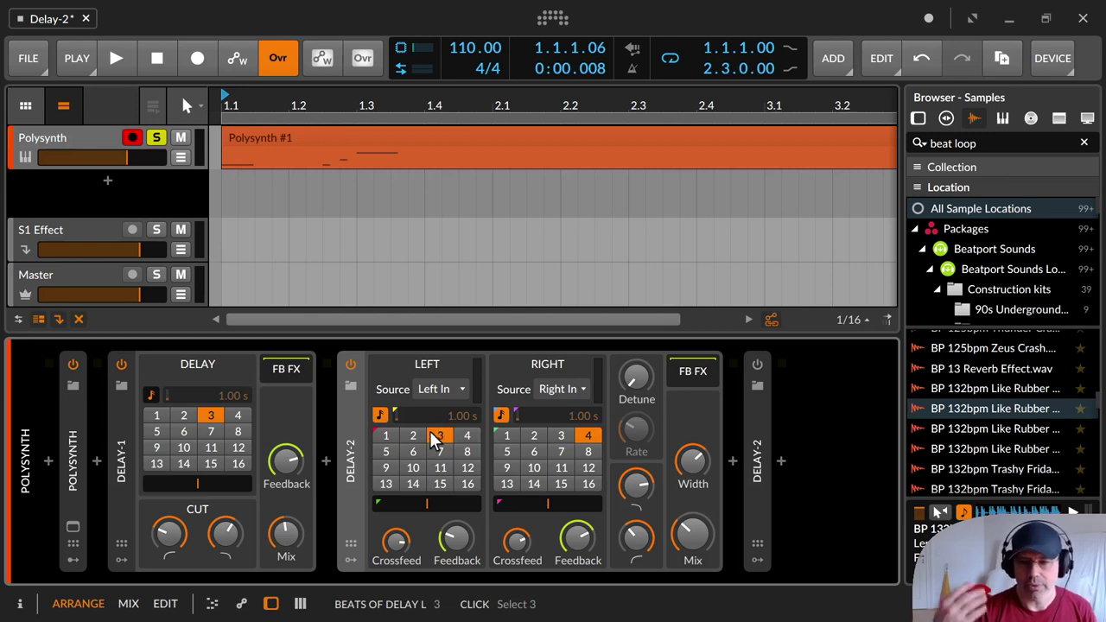
Step: Try 1, 2 and 4 beats for Delay-2's left delay time and return it to 3
click(392, 435)
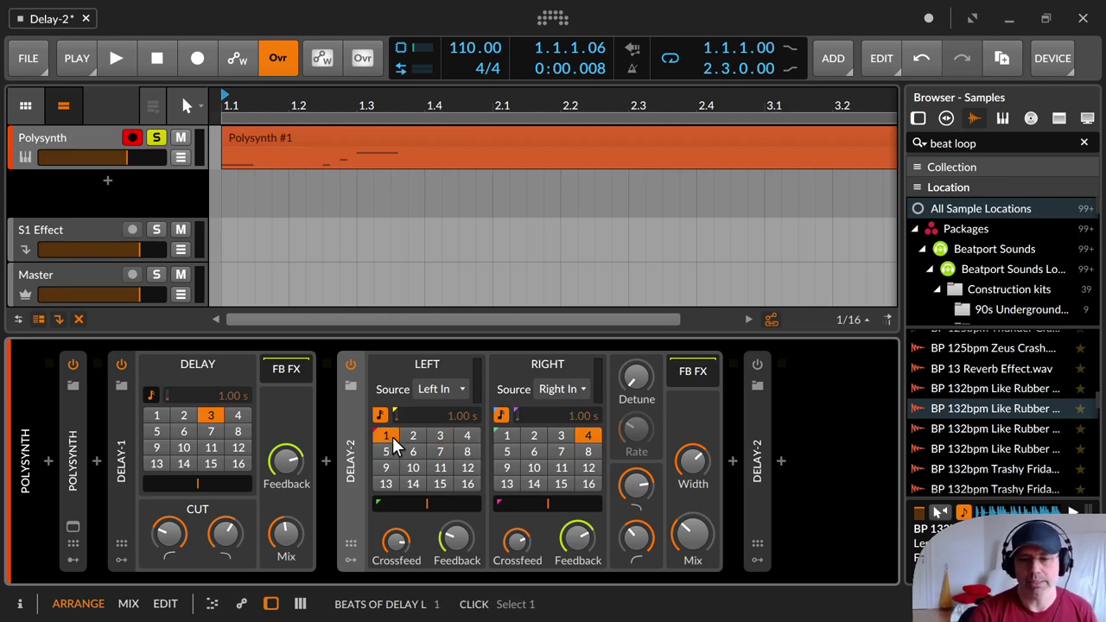
click(415, 435)
click(465, 434)
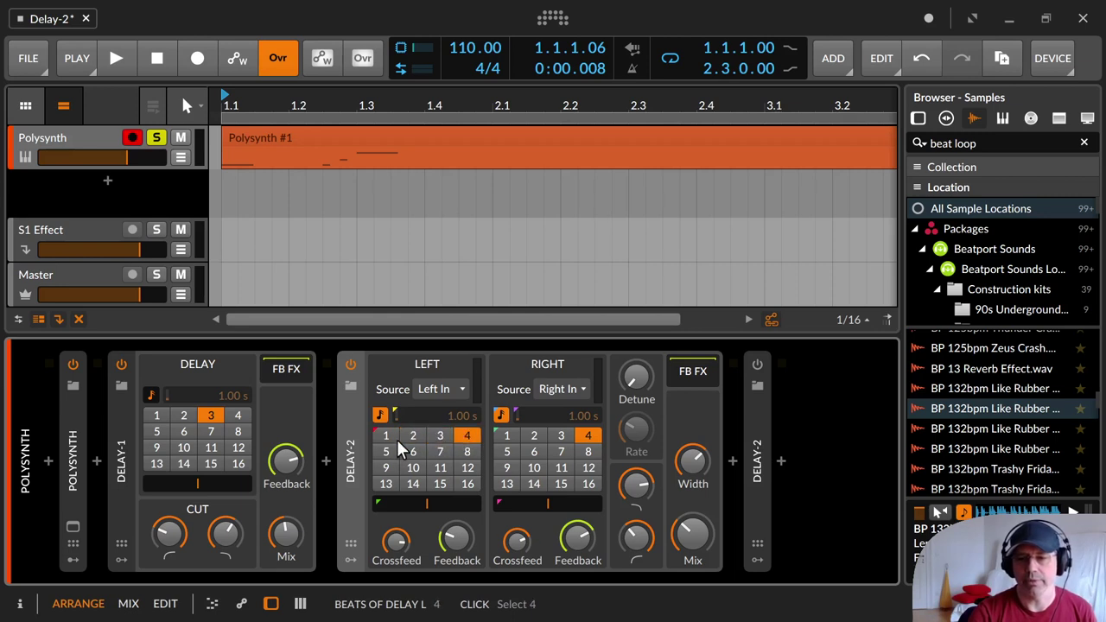
click(439, 437)
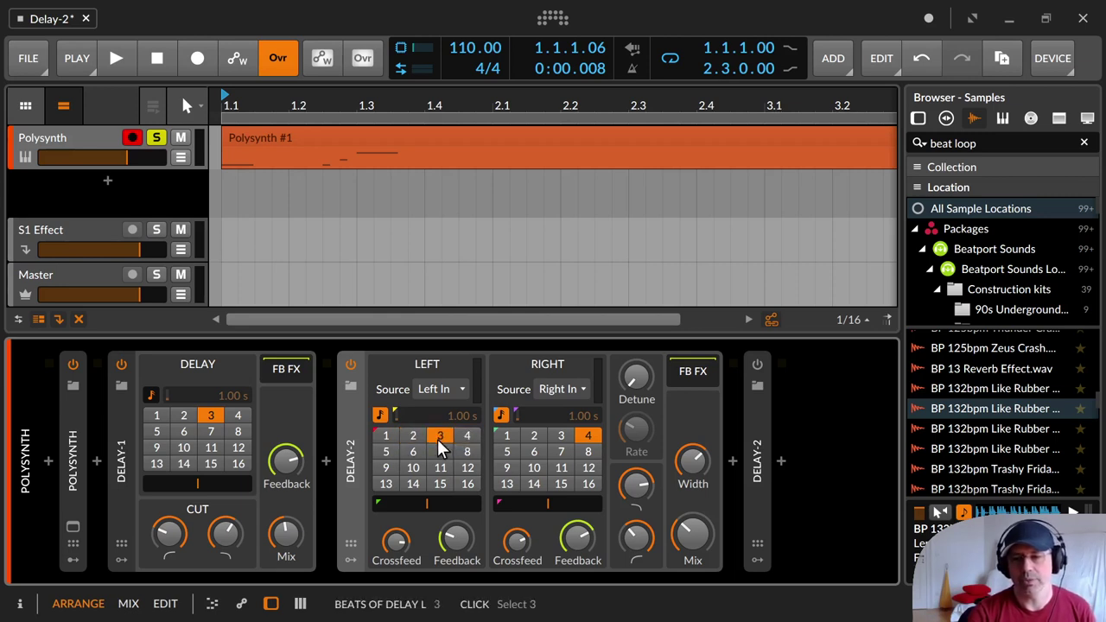
Step: Switch Delay-2's left channel to seconds, set its delay time to 5.00 s, and switch it back to beat sync
click(379, 415)
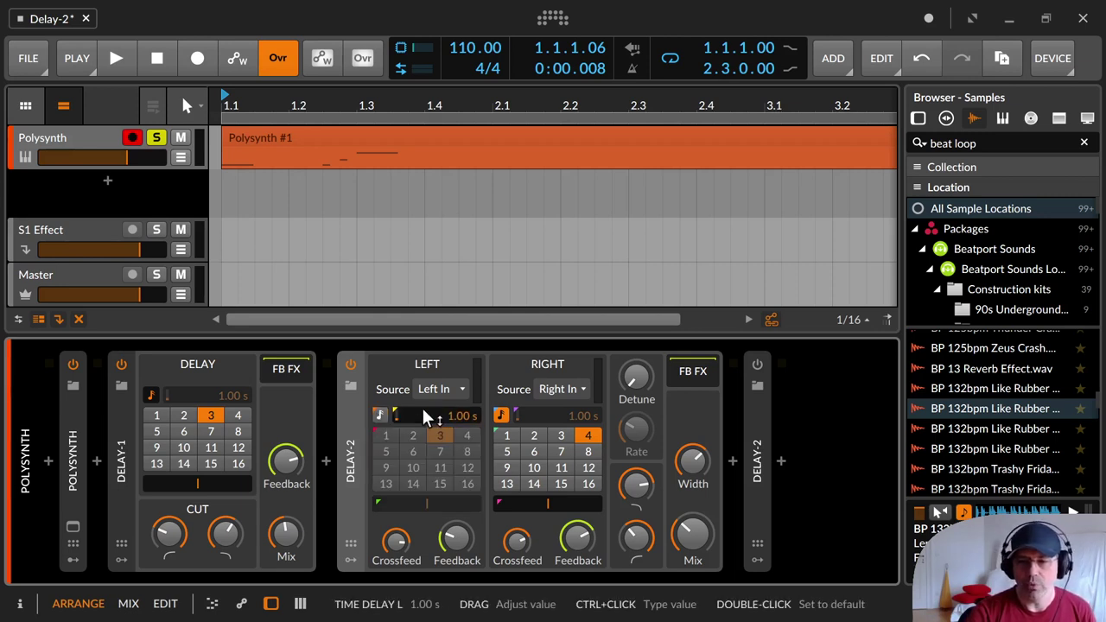
drag(451, 418, 452, 417)
click(382, 415)
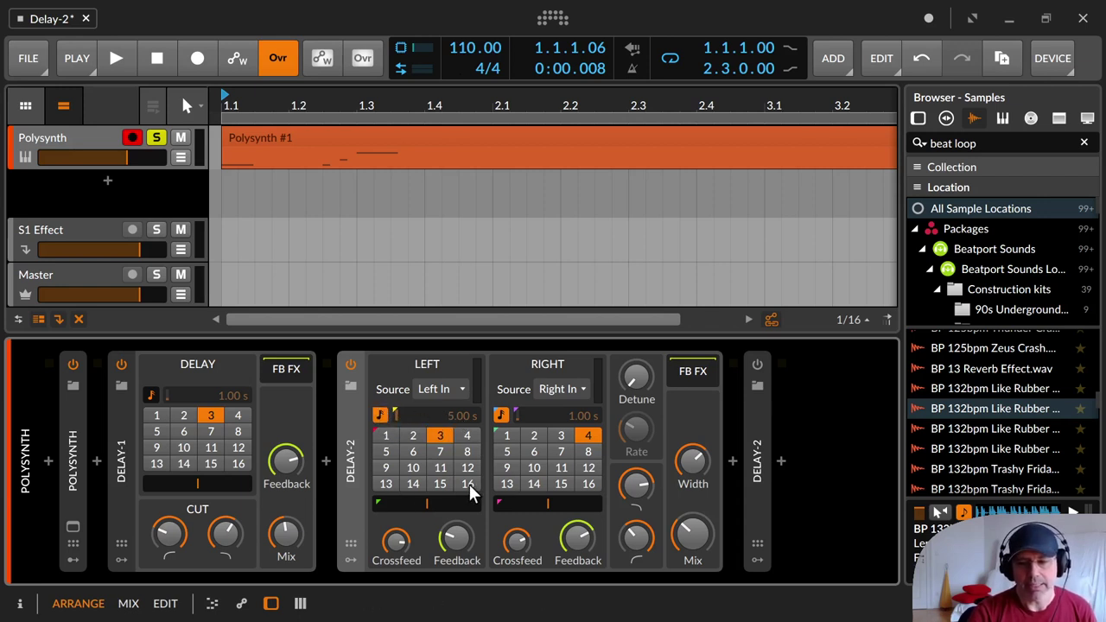
Step: Try shifting Delay-2's left beat delay offset and return it to 0.00 %
click(424, 502)
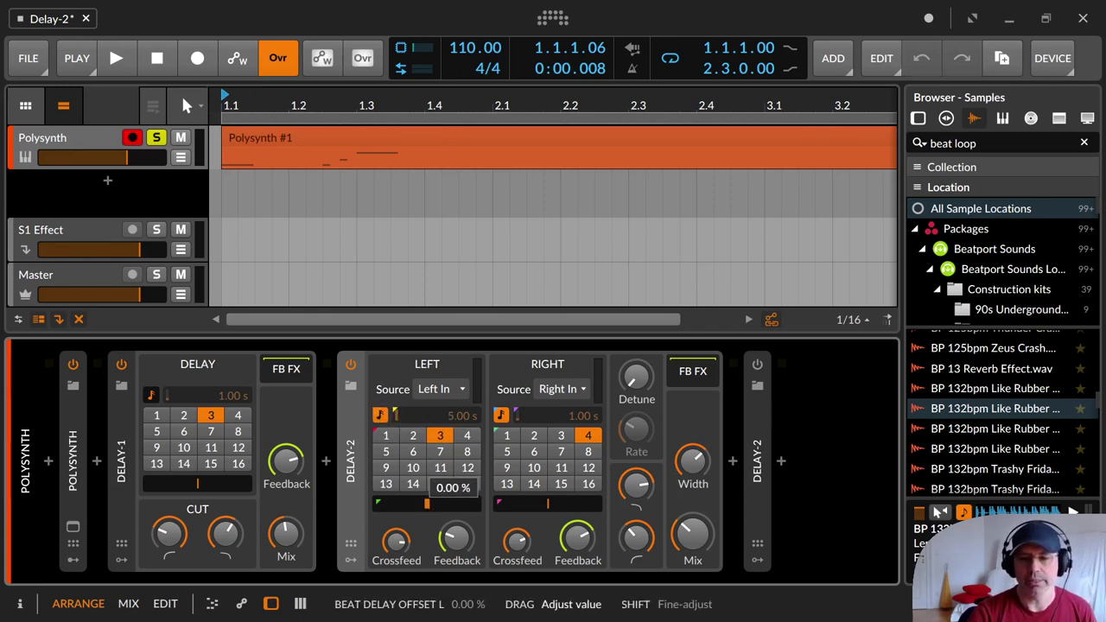
mouse_move(424, 502)
mouse_down()
mouse_move(390, 501)
mouse_move(477, 501)
mouse_move(391, 501)
mouse_move(418, 503)
mouse_up()
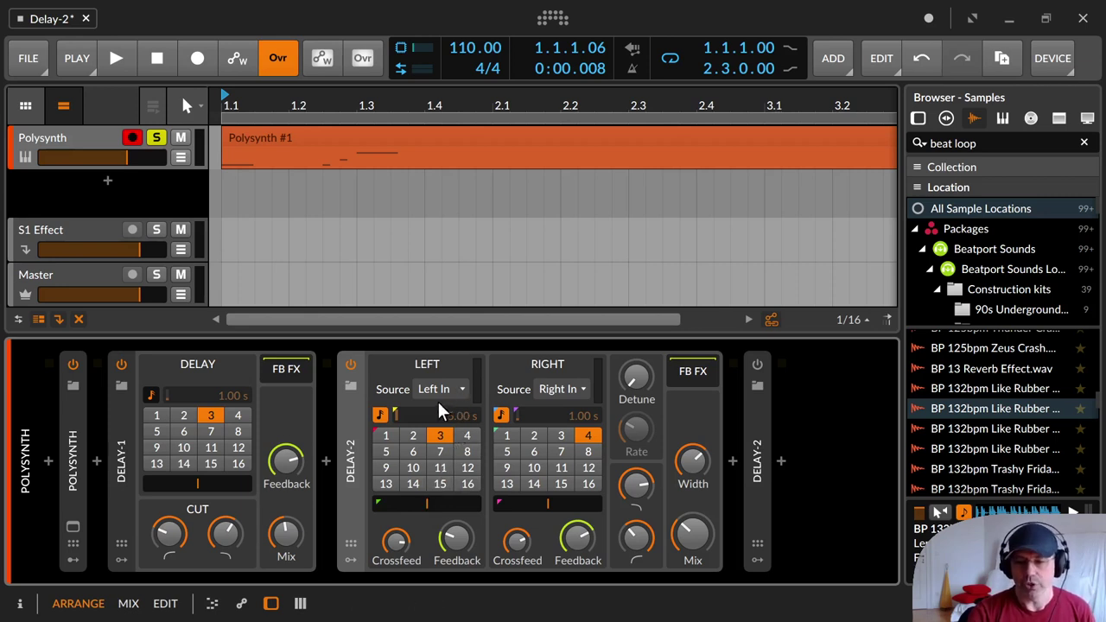
scroll(447, 399, up, 4)
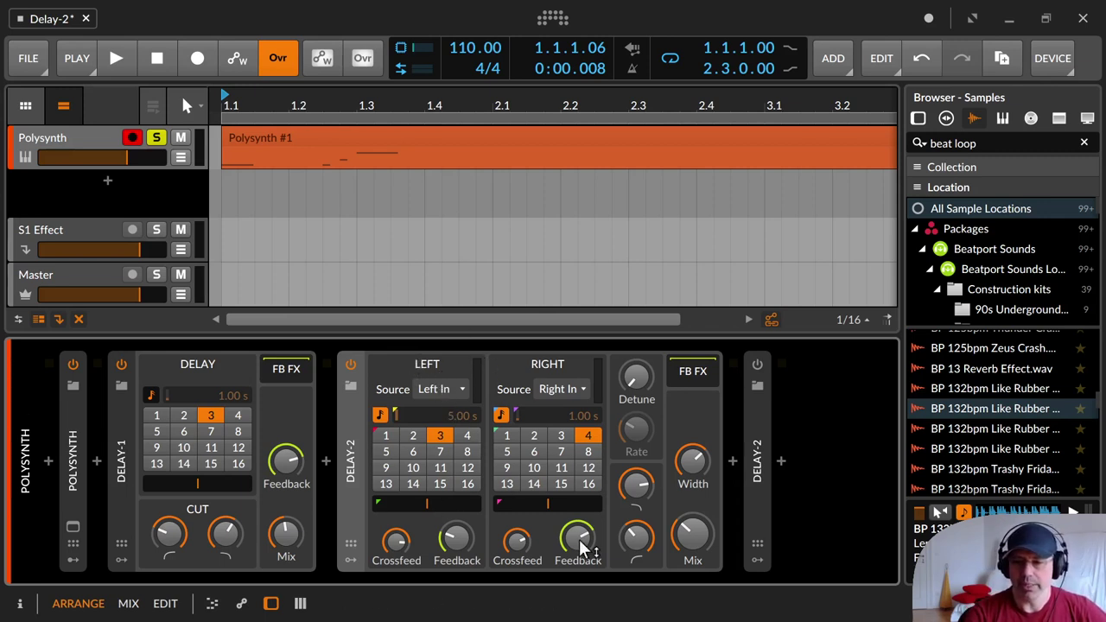
Step: Try Right In as the source of Delay-2's left channel and return it to Left In
click(421, 388)
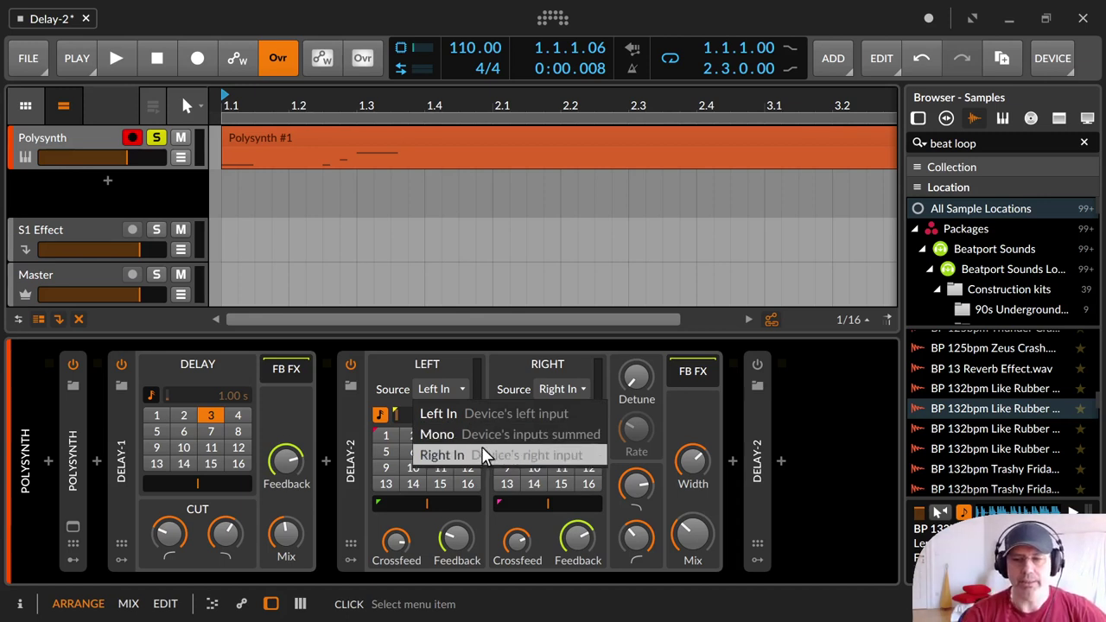
click(481, 415)
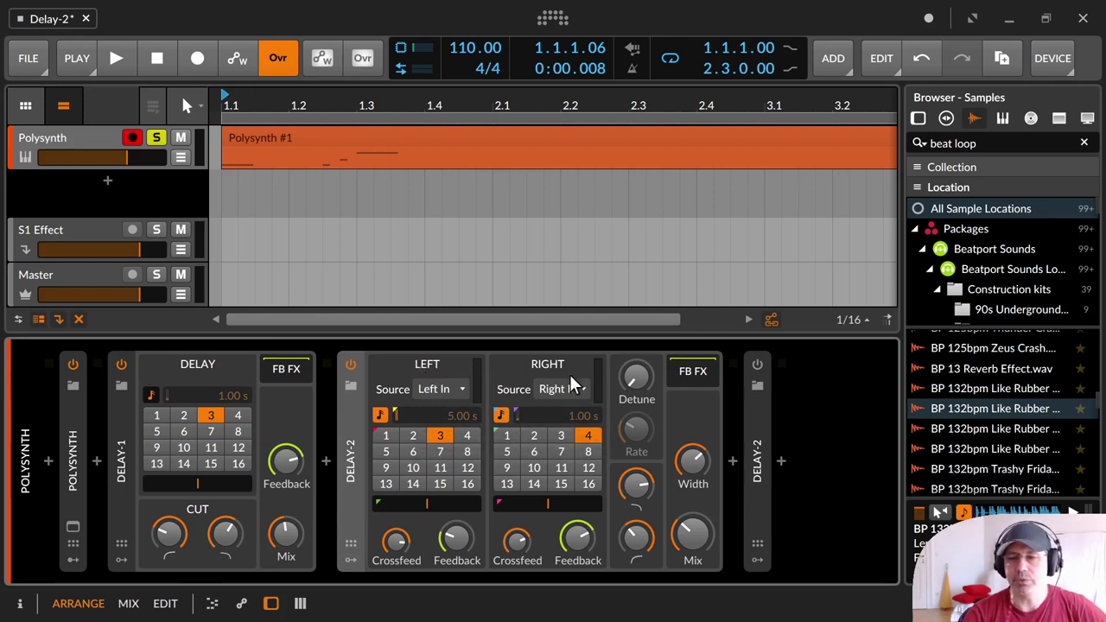
click(447, 385)
click(461, 453)
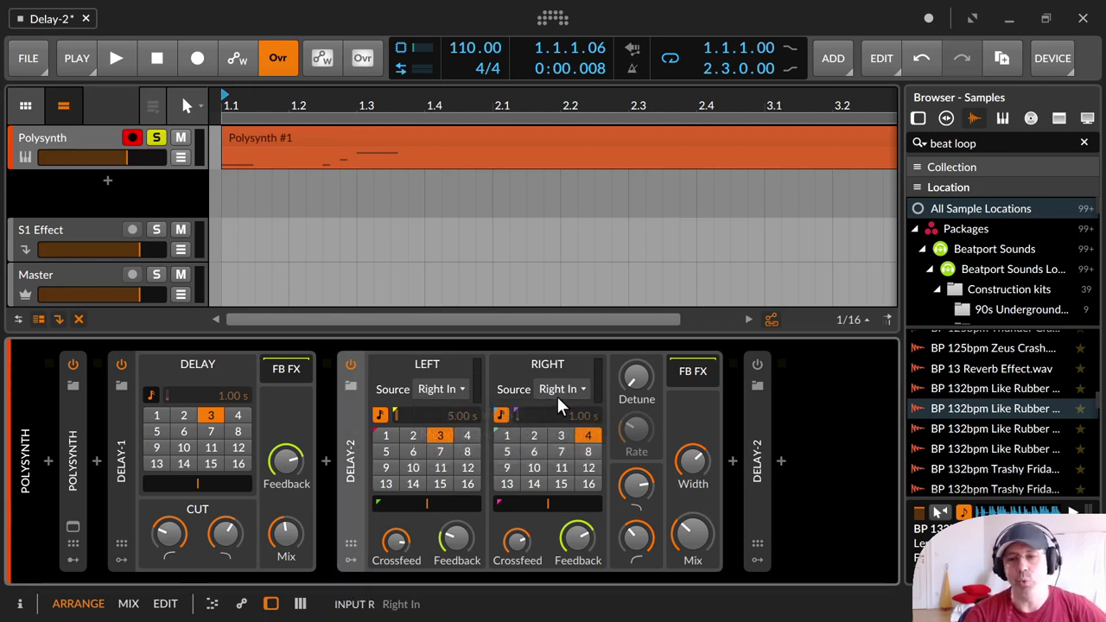
click(448, 390)
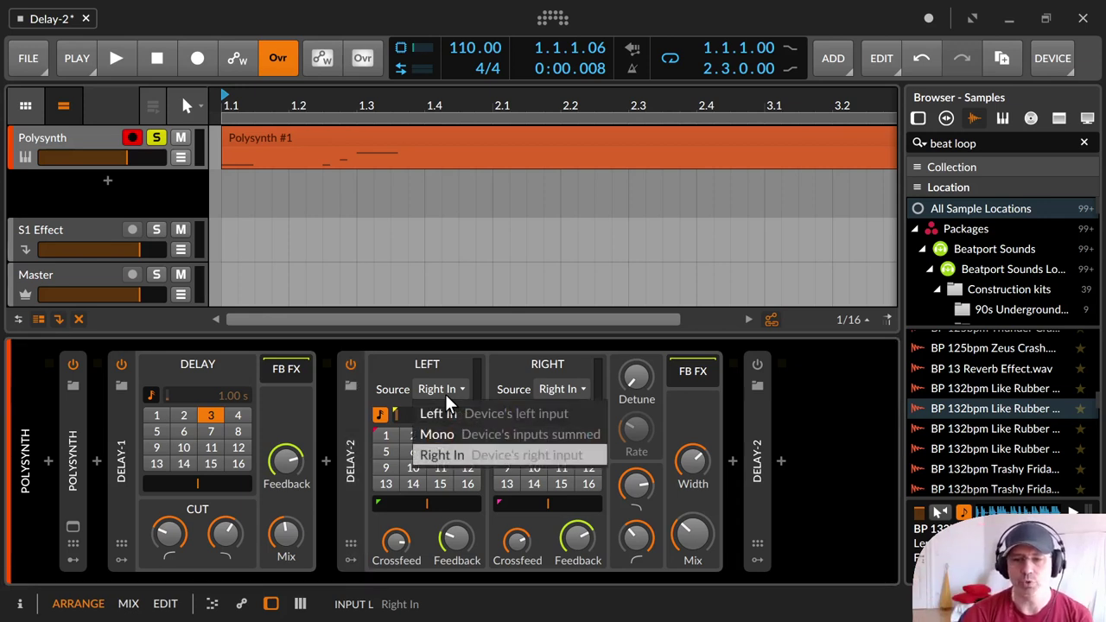
click(445, 419)
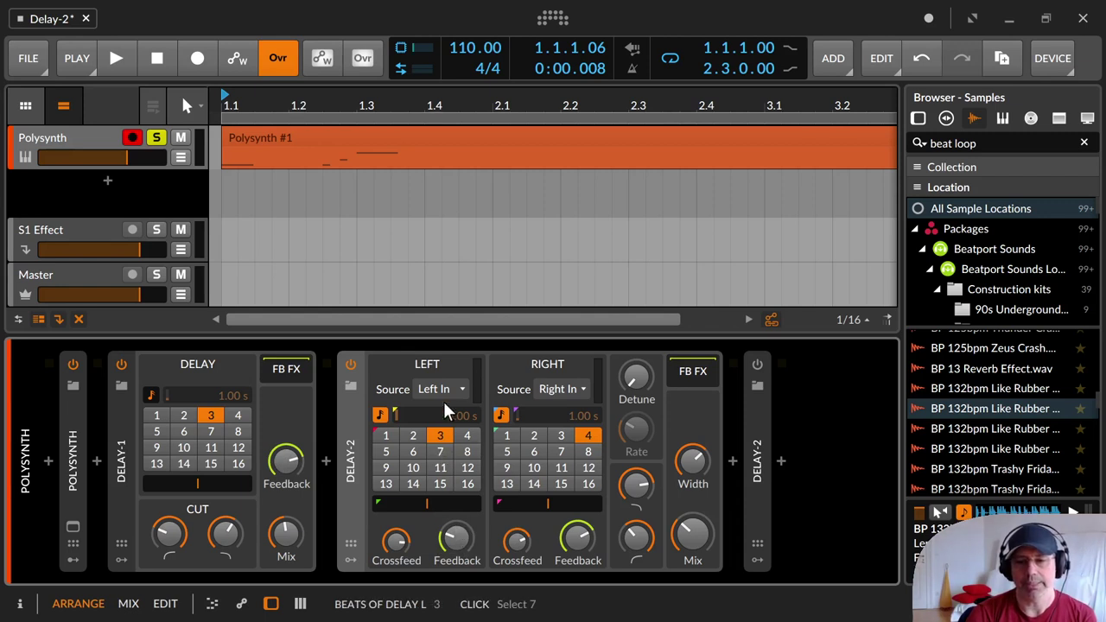
Step: Raise the feedback of Delay-2's left channel slightly
click(351, 385)
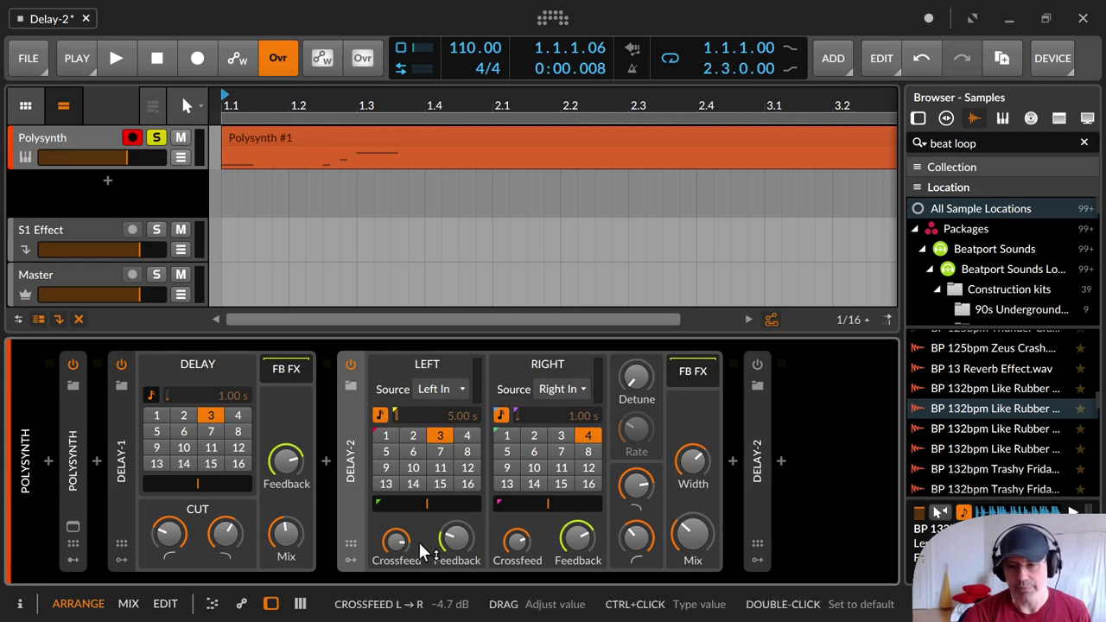
mouse_move(450, 537)
mouse_down()
mouse_move(450, 499)
mouse_move(450, 520)
mouse_up()
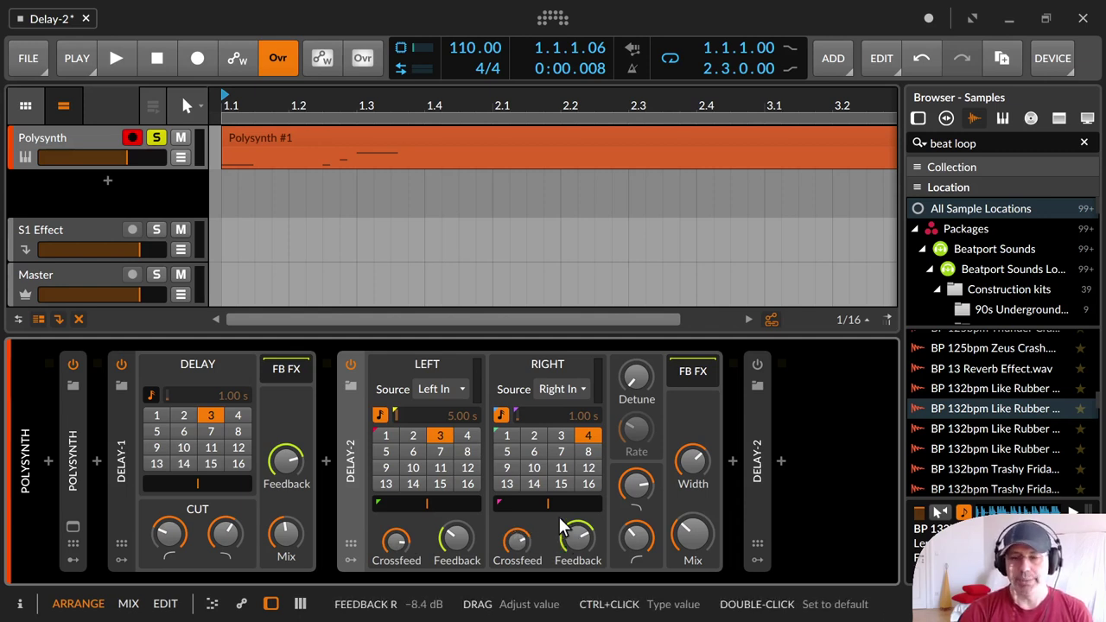
Step: Try different vibrato amounts on Delay-2, ending with detune at 100 cents and rate at 0.73 Hz
drag(644, 399, 640, 371)
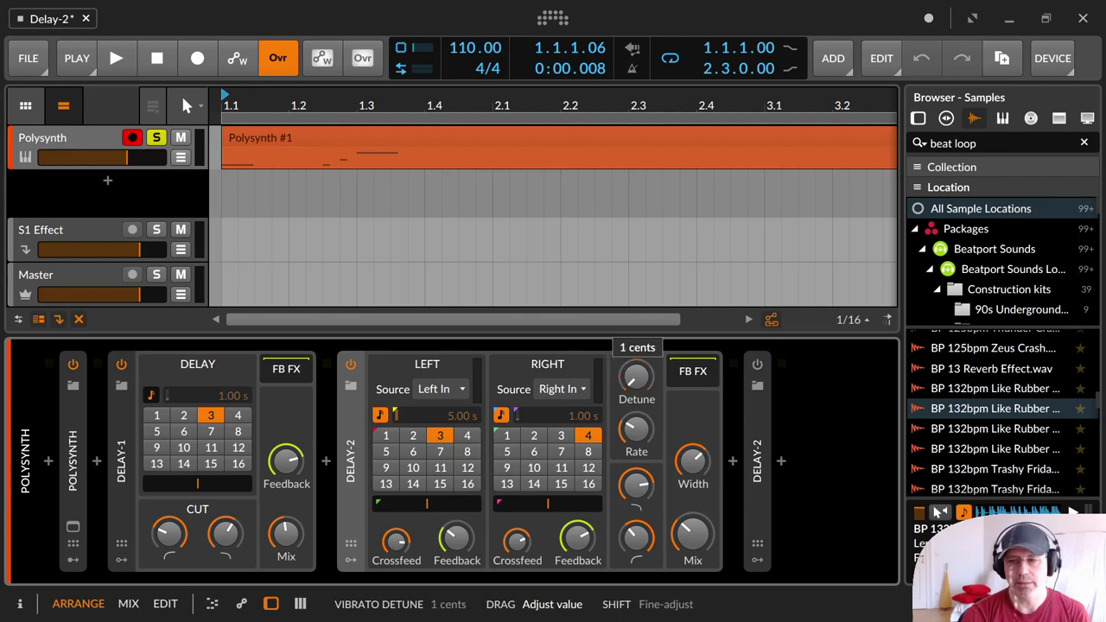
drag(636, 432, 636, 432)
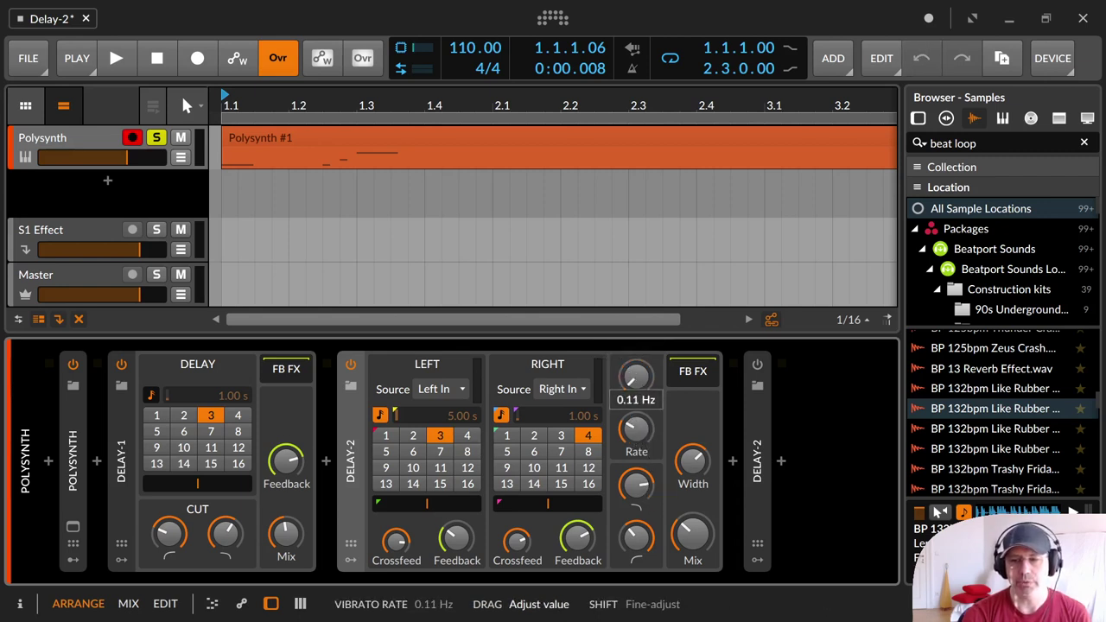
drag(635, 432, 636, 438)
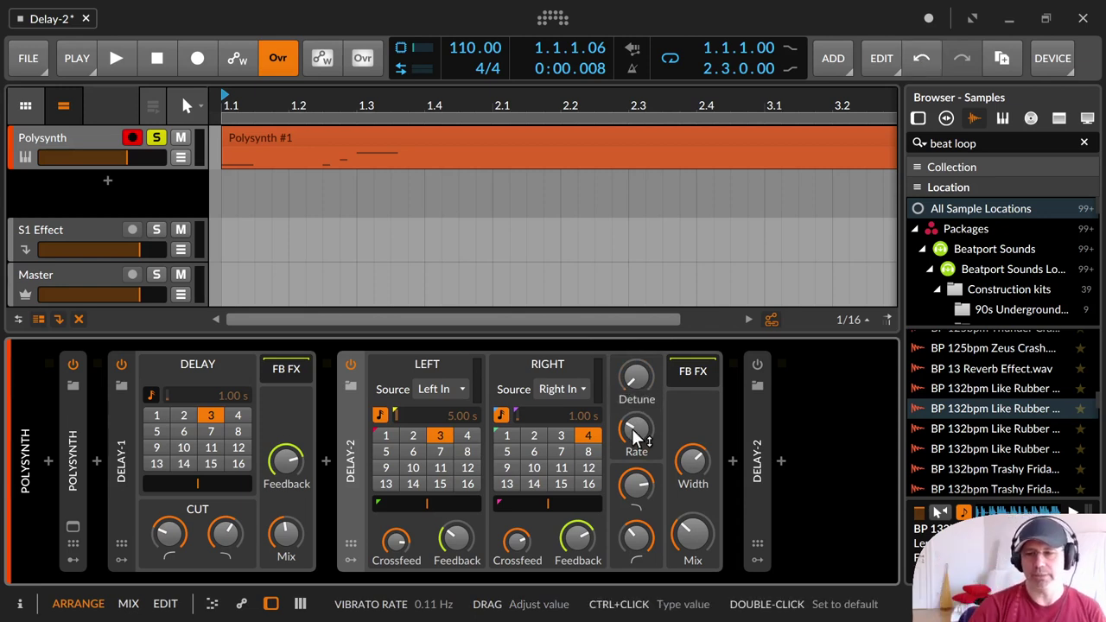
drag(636, 376, 636, 324)
drag(636, 429, 638, 445)
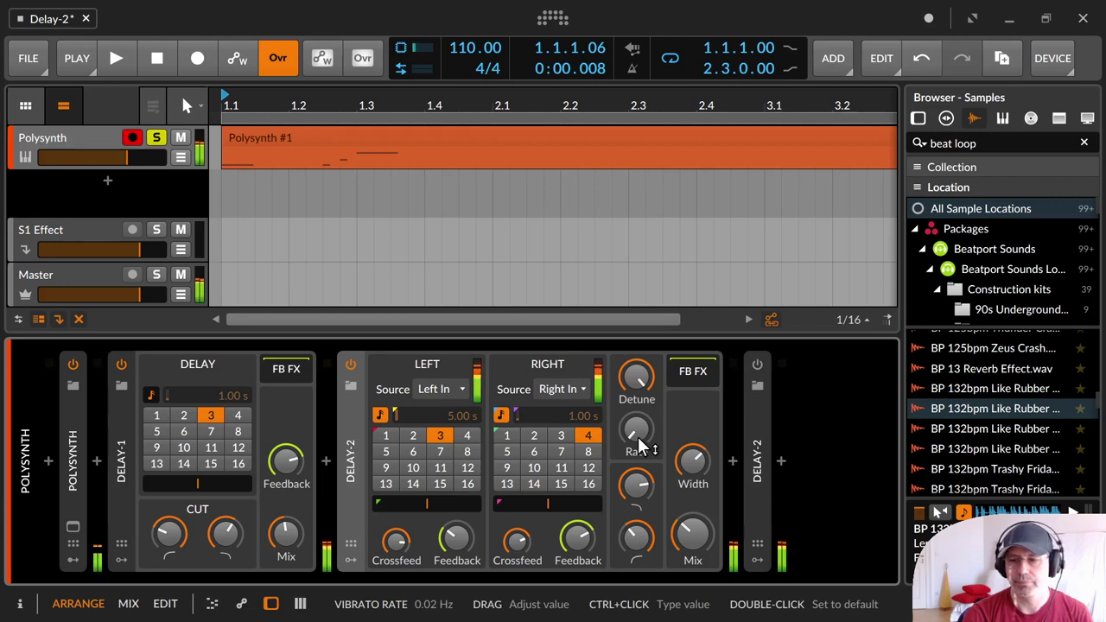
drag(647, 430, 646, 380)
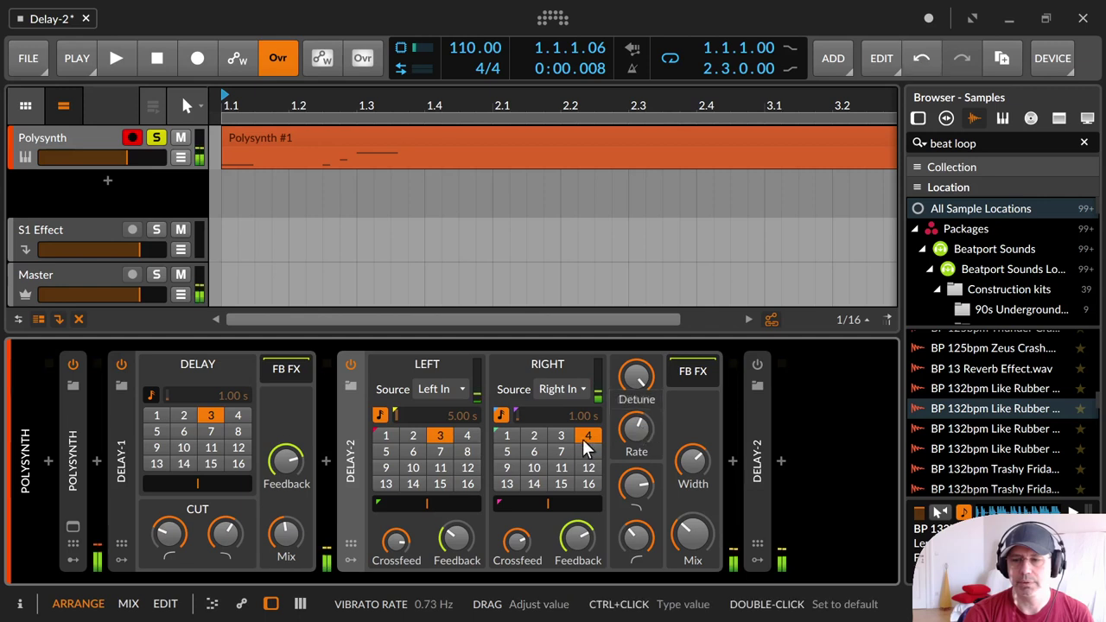
Step: Turn the feedback and crossfeed of both Delay-2 channels fully down to −∞ dB
drag(457, 536, 488, 538)
drag(577, 538, 577, 571)
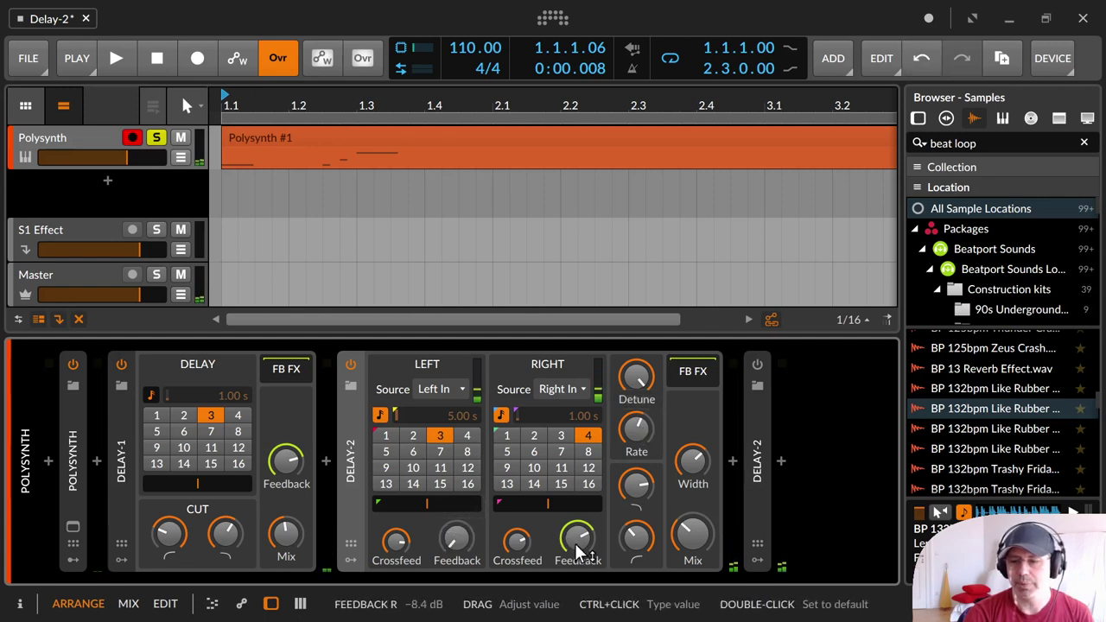
drag(522, 538, 522, 570)
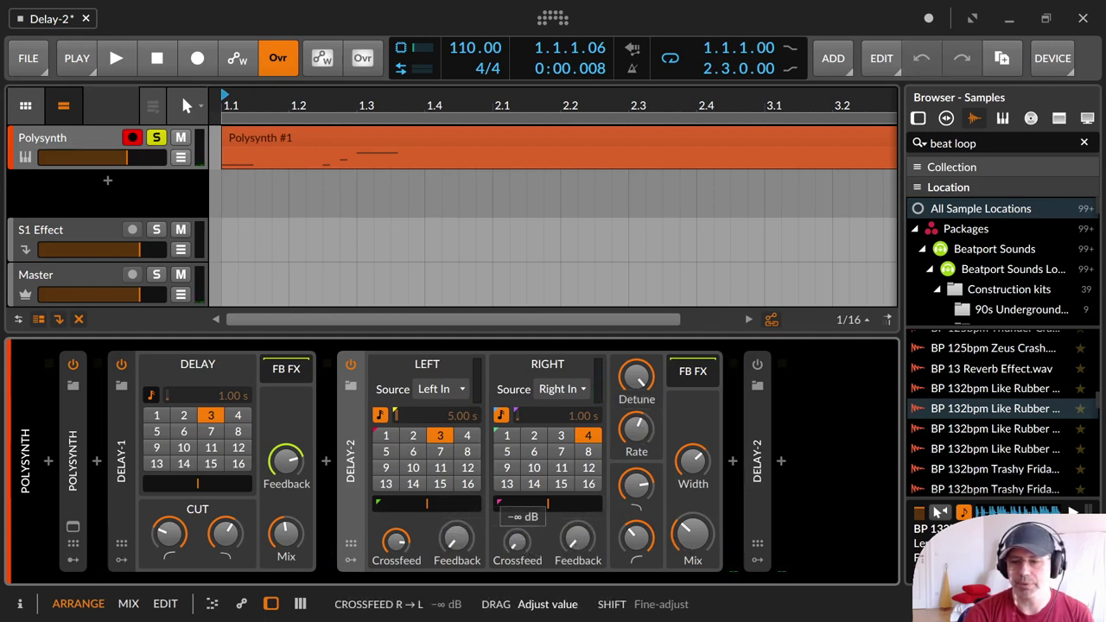
drag(396, 540, 400, 570)
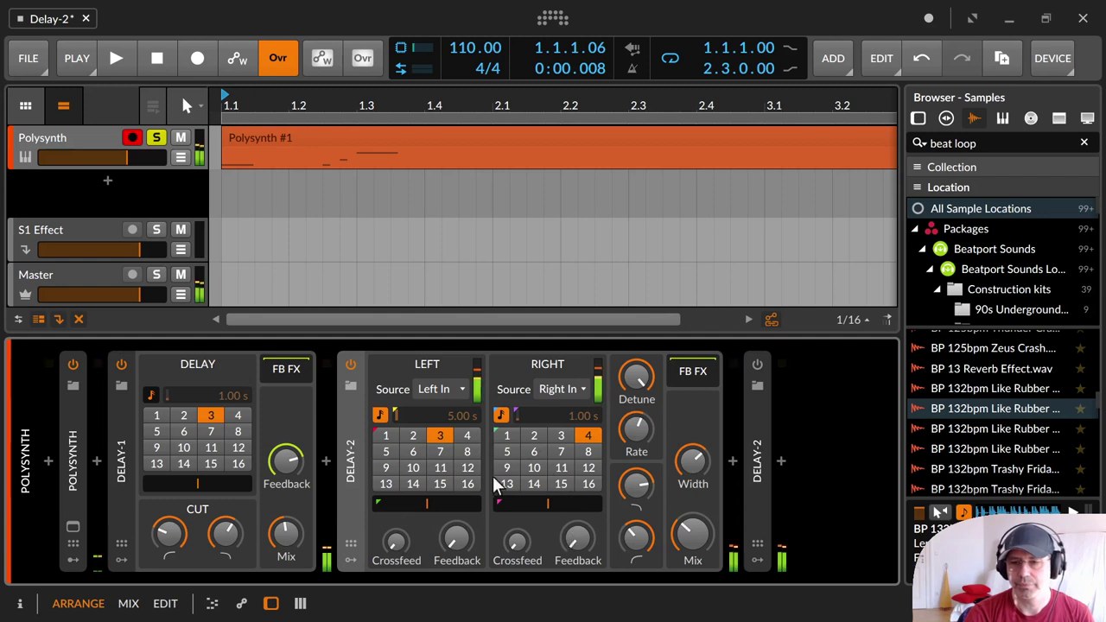
Step: Bypass the Delay-1 device and collapse its panel
click(123, 364)
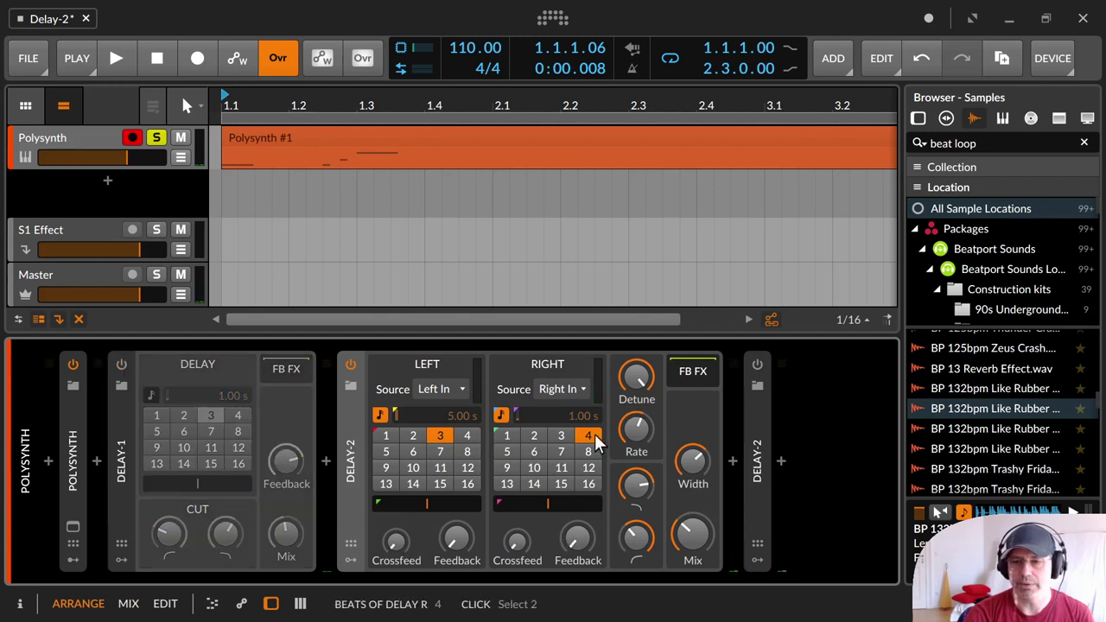
double_click(122, 449)
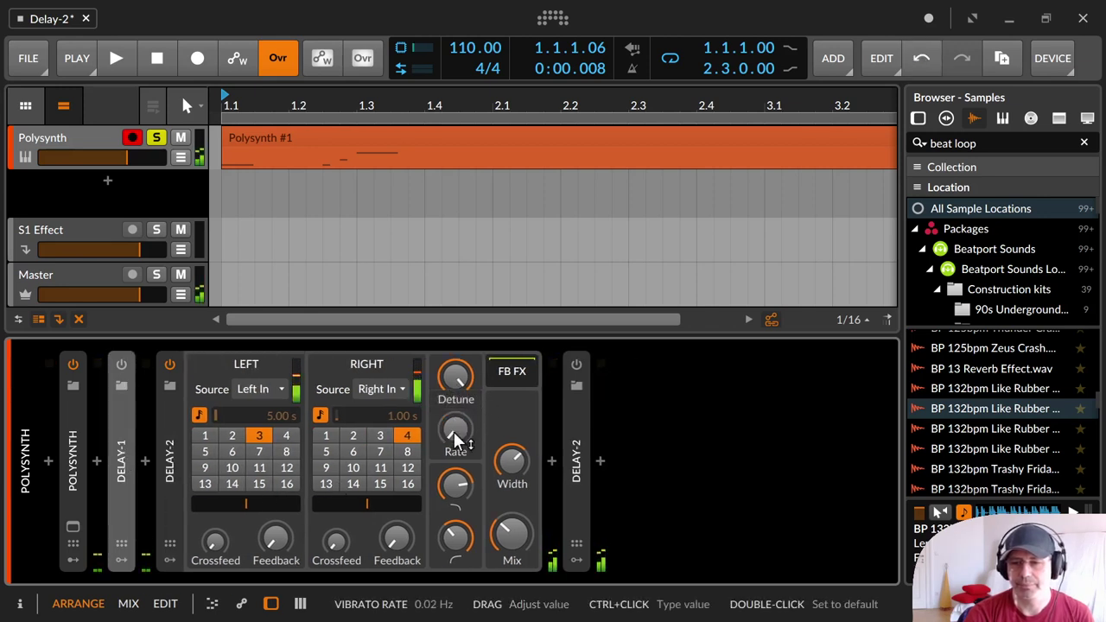
Step: Raise Delay-2's vibrato rate and lower its vibrato detune, and expand the Delay-1 panel again
mouse_move(453, 432)
mouse_down()
mouse_move(453, 338)
mouse_move(458, 441)
mouse_up()
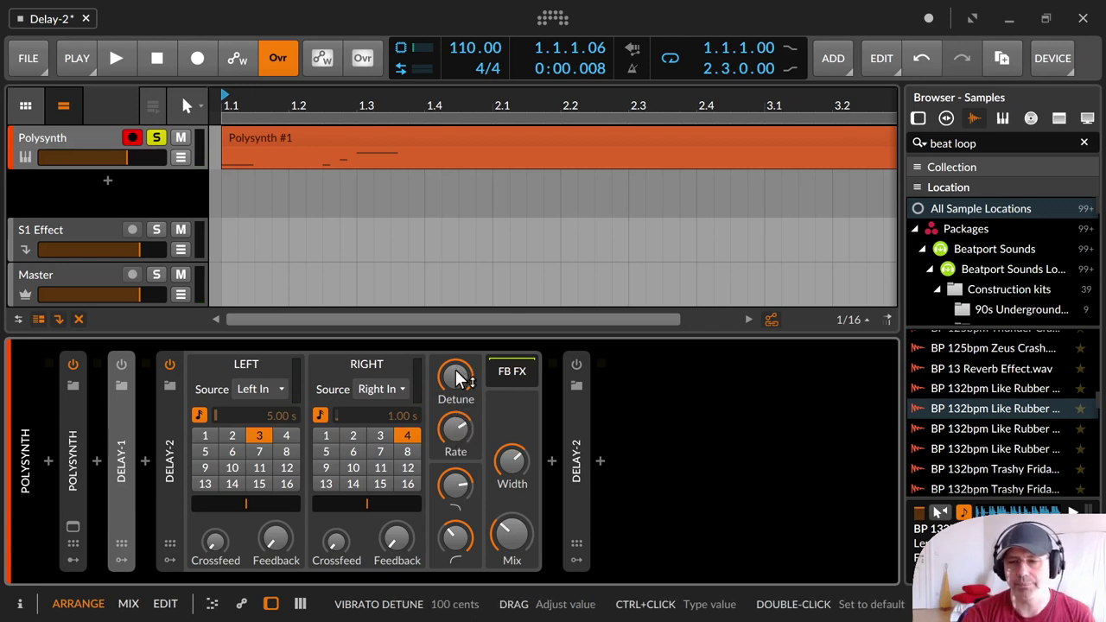
drag(455, 380, 456, 380)
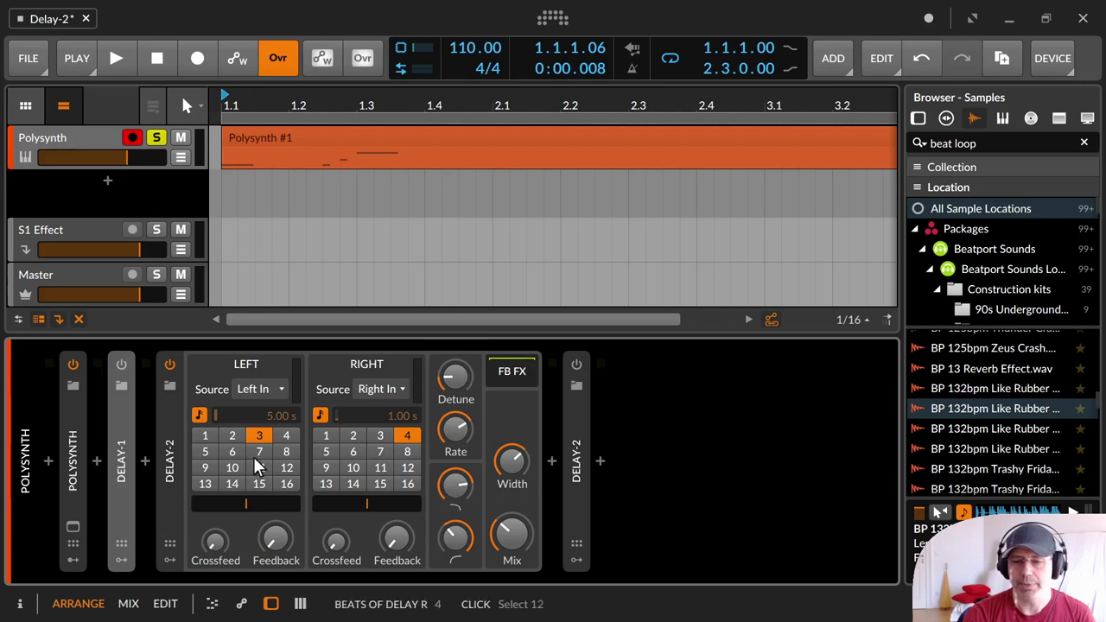
double_click(122, 454)
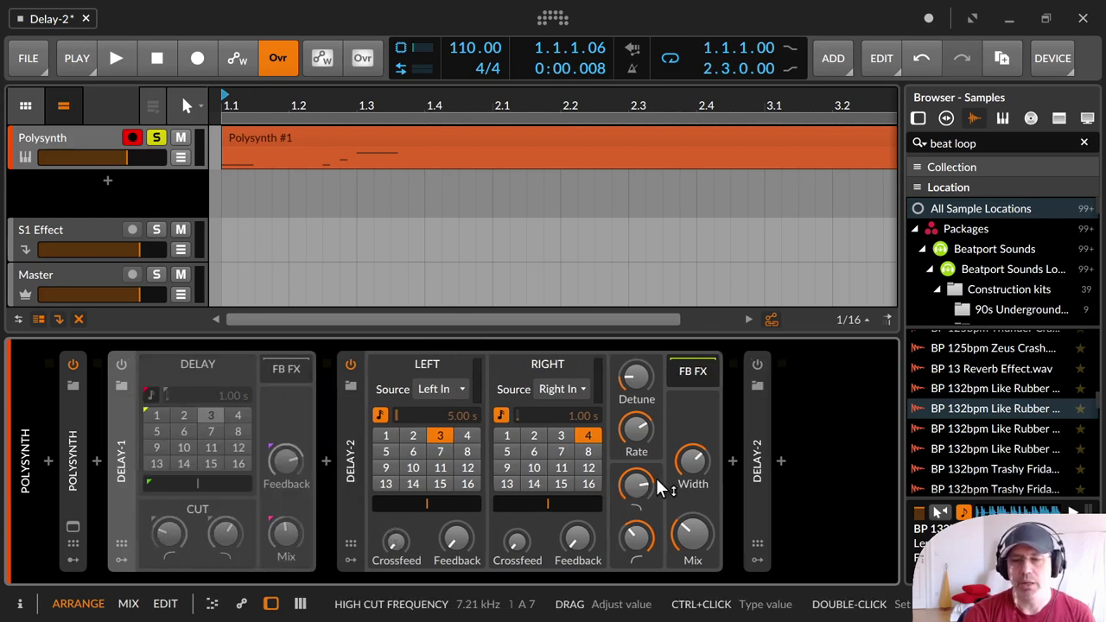
Step: Lower Delay-2's low cut frequency and set its high cut frequency to 5.70 kHz
right_click(681, 509)
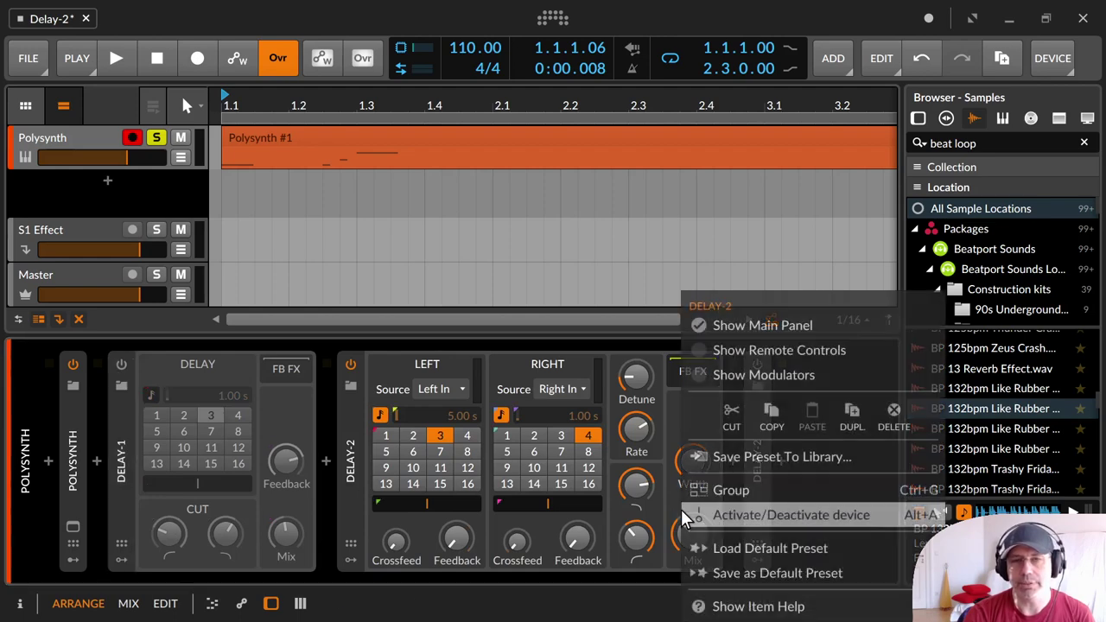
click(638, 511)
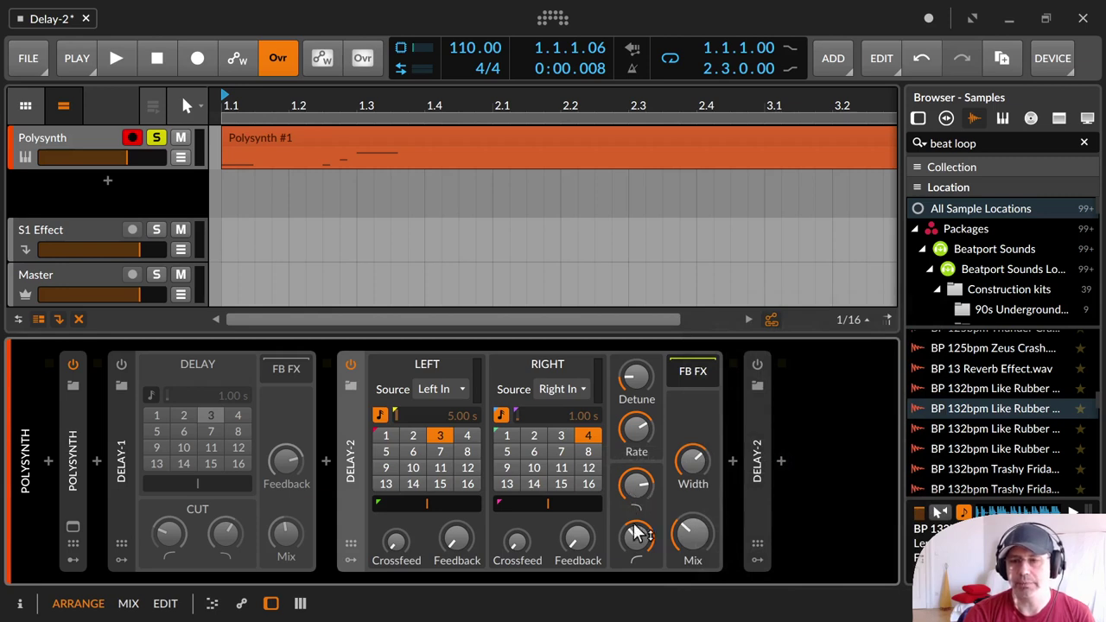
drag(633, 537, 633, 541)
drag(637, 490, 633, 494)
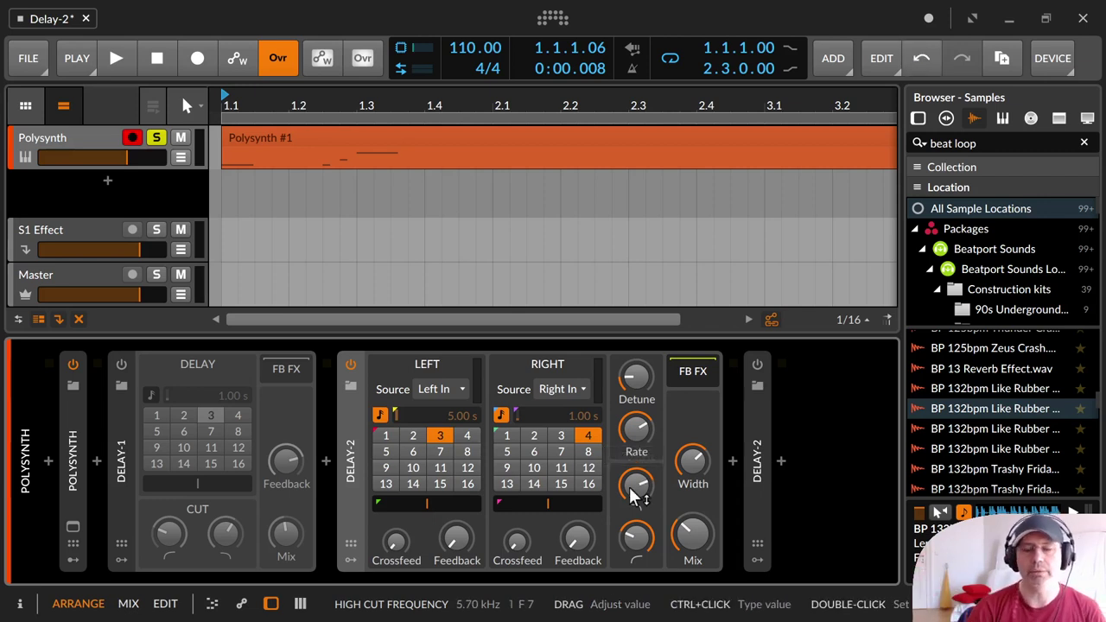
Step: Reduce Delay-2's width to 0.43 % and raise the feedback and crossfeed of both channels
click(692, 462)
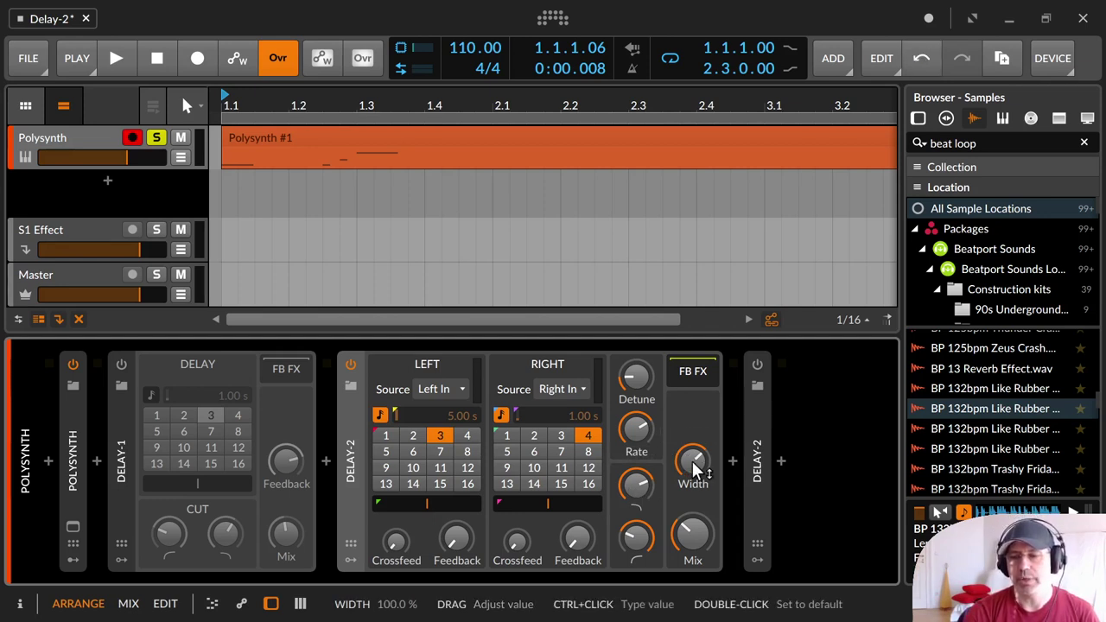
drag(692, 462, 692, 533)
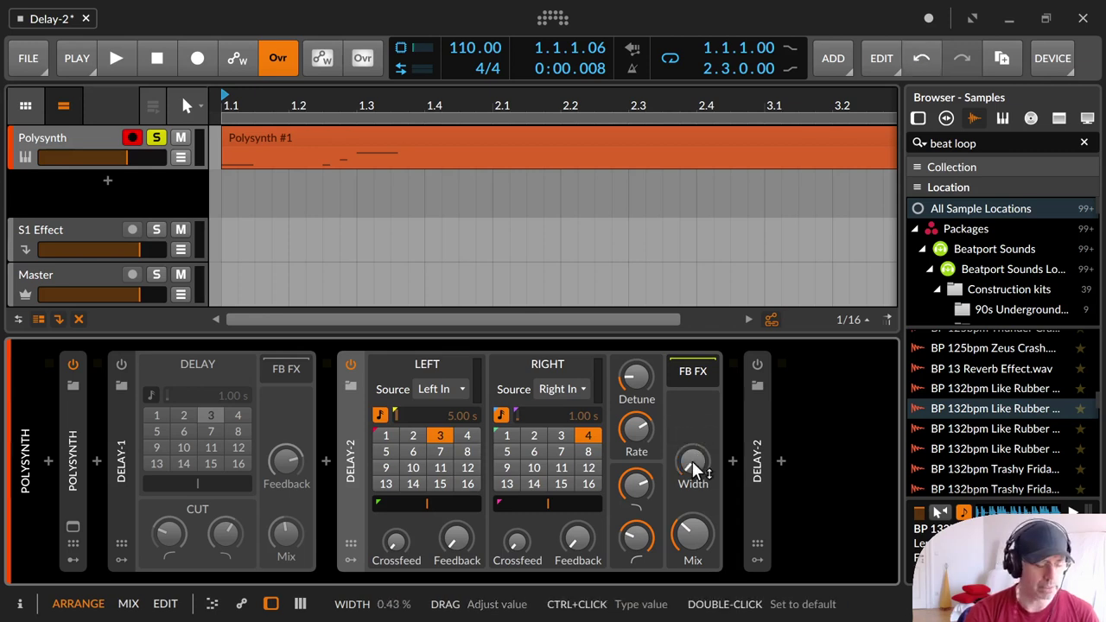
click(577, 538)
click(516, 541)
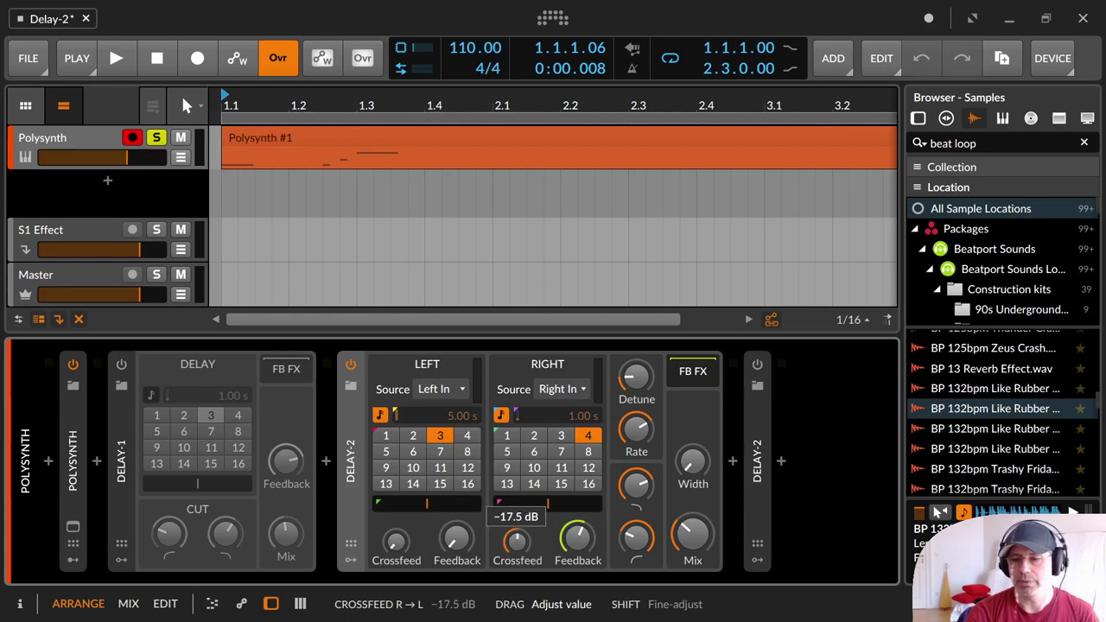
drag(456, 537, 456, 516)
drag(397, 547, 396, 523)
Step: Widen Delay-2's stereo width to 150 %
drag(692, 458, 691, 465)
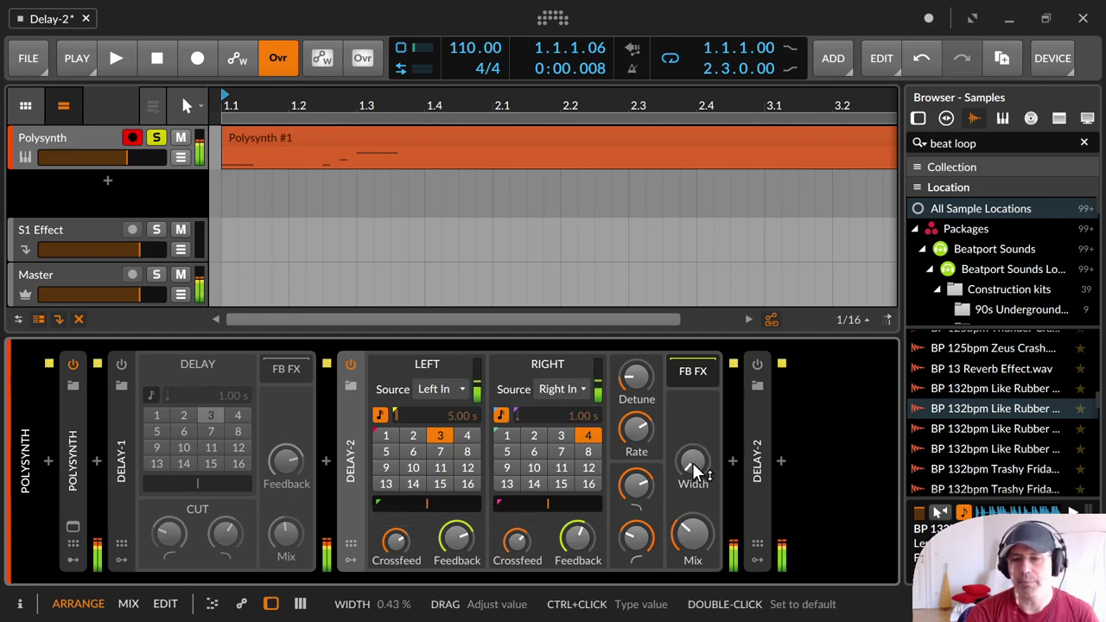
drag(692, 462, 692, 406)
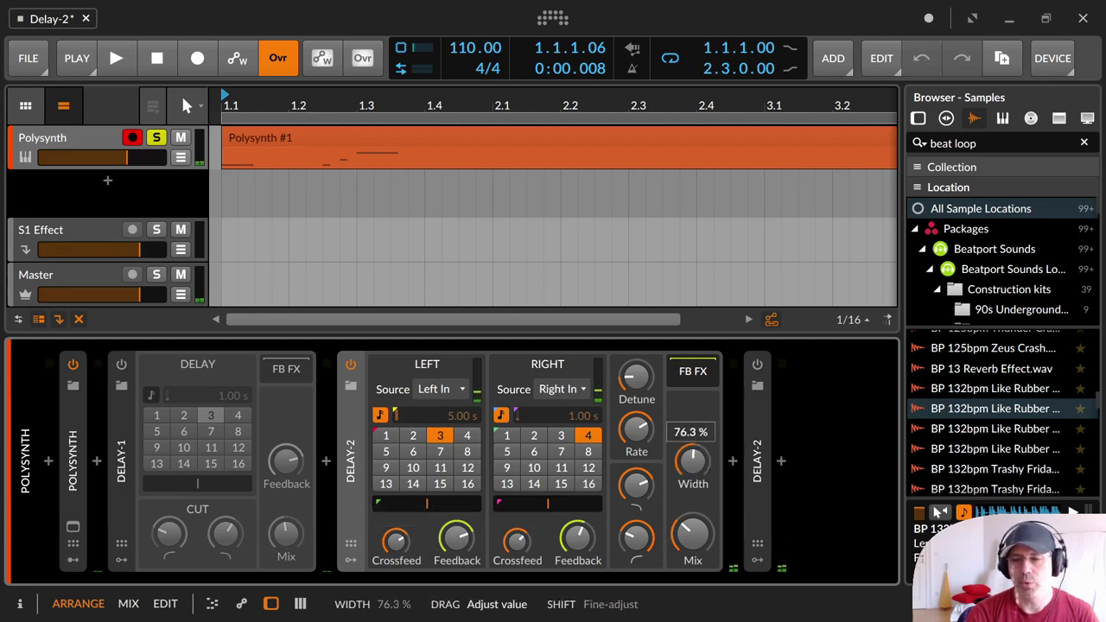
mouse_move(692, 460)
mouse_down()
mouse_move(692, 442)
mouse_move(696, 469)
mouse_up()
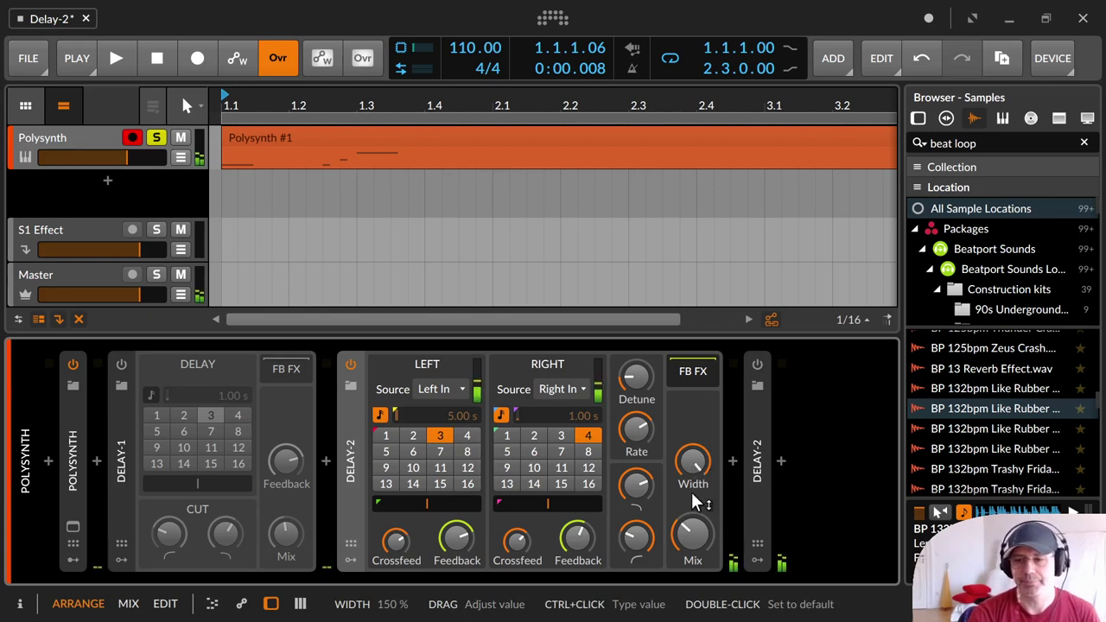
Step: Try different dry/wet mix amounts on Delay-2, including 30.4 %, 56.6 % and 46.3 %
drag(691, 538, 691, 577)
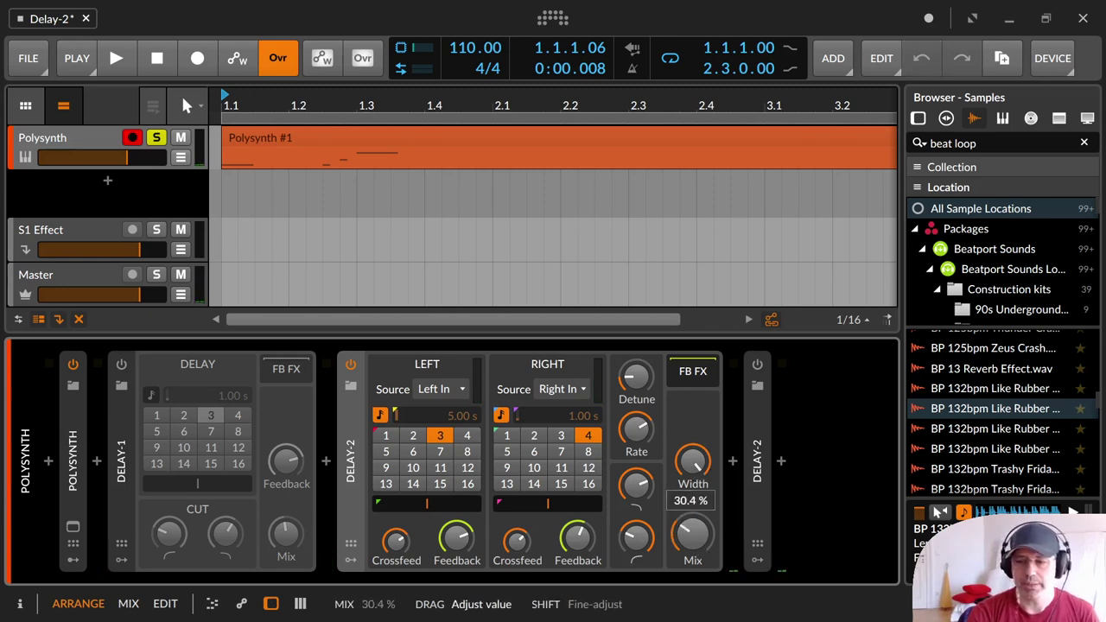
drag(692, 536, 693, 571)
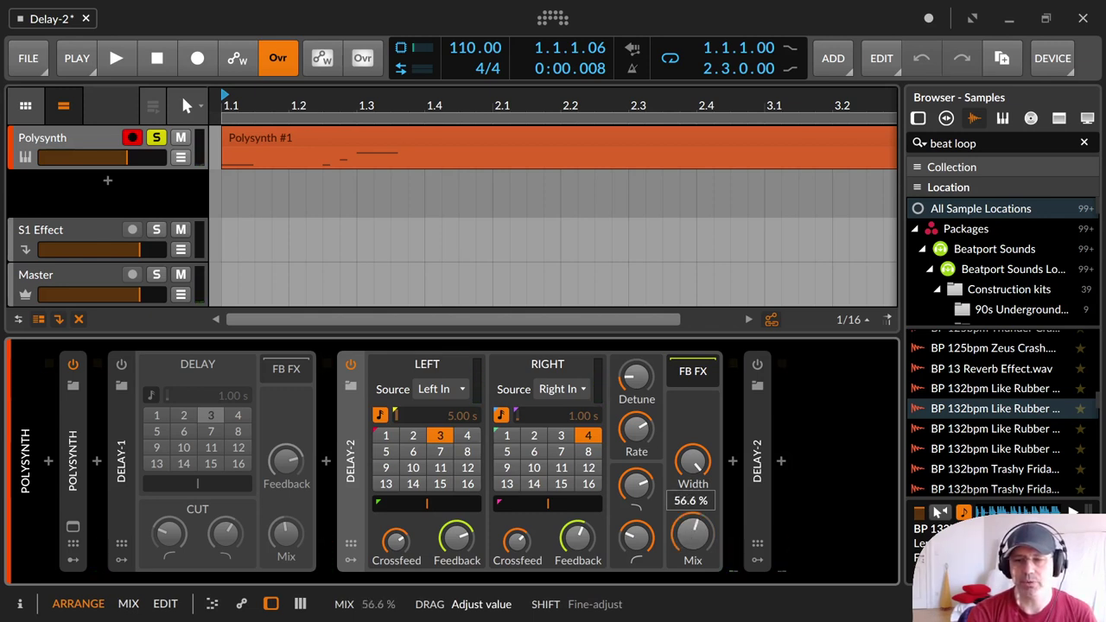
drag(692, 536, 692, 572)
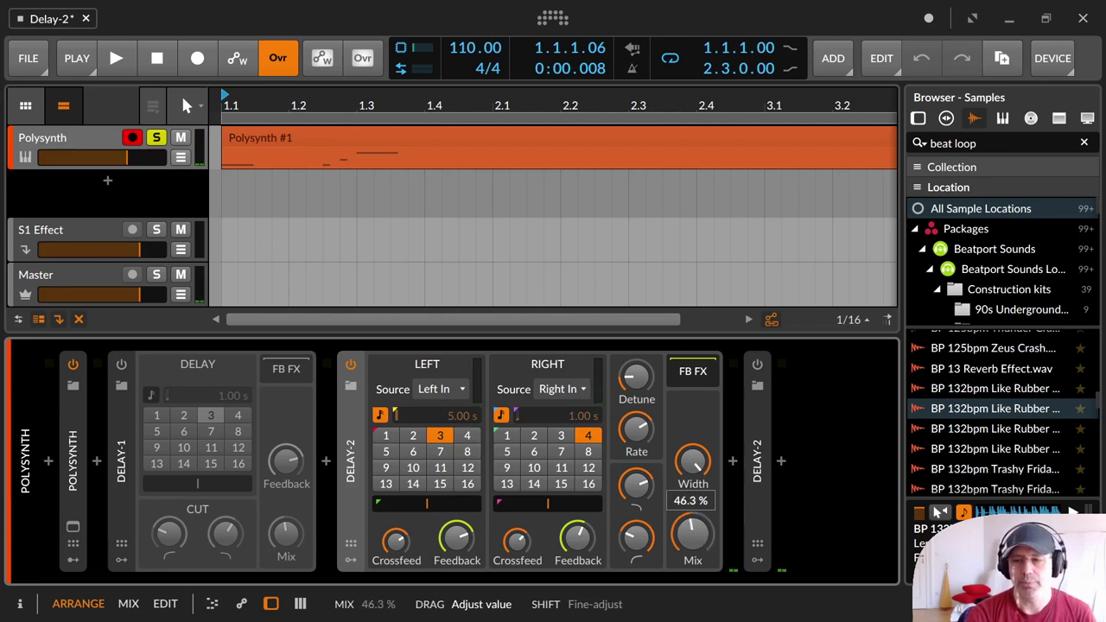
drag(692, 535, 695, 574)
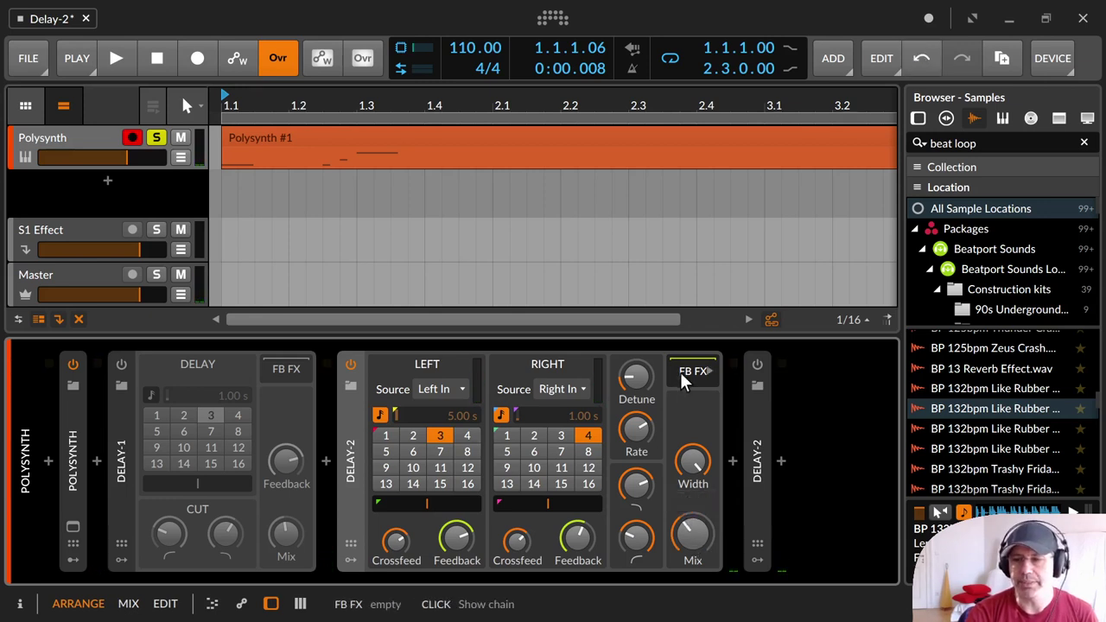
Step: Bypass and collapse the first Delay-2, activate and expand the second Delay-2, and collapse Delay-1
click(681, 377)
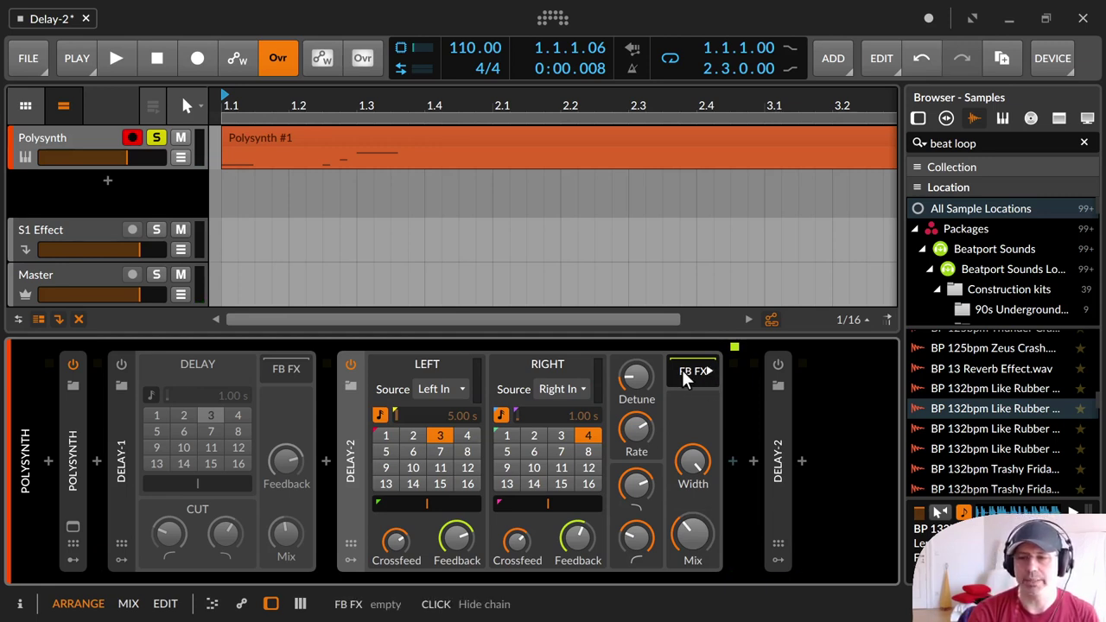
double_click(350, 470)
double_click(401, 466)
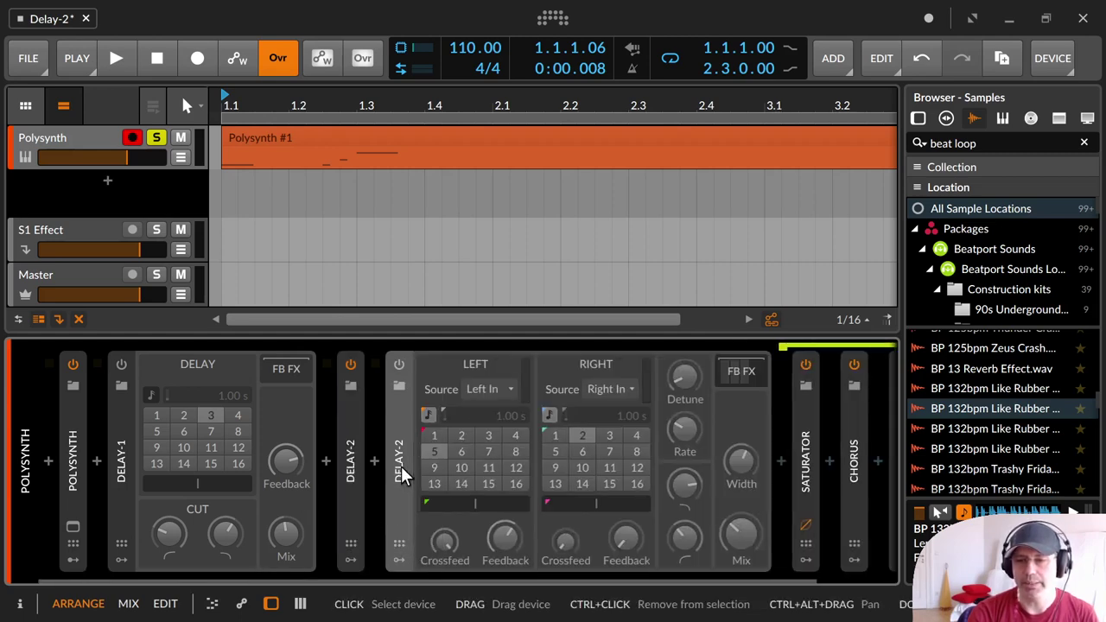
click(400, 364)
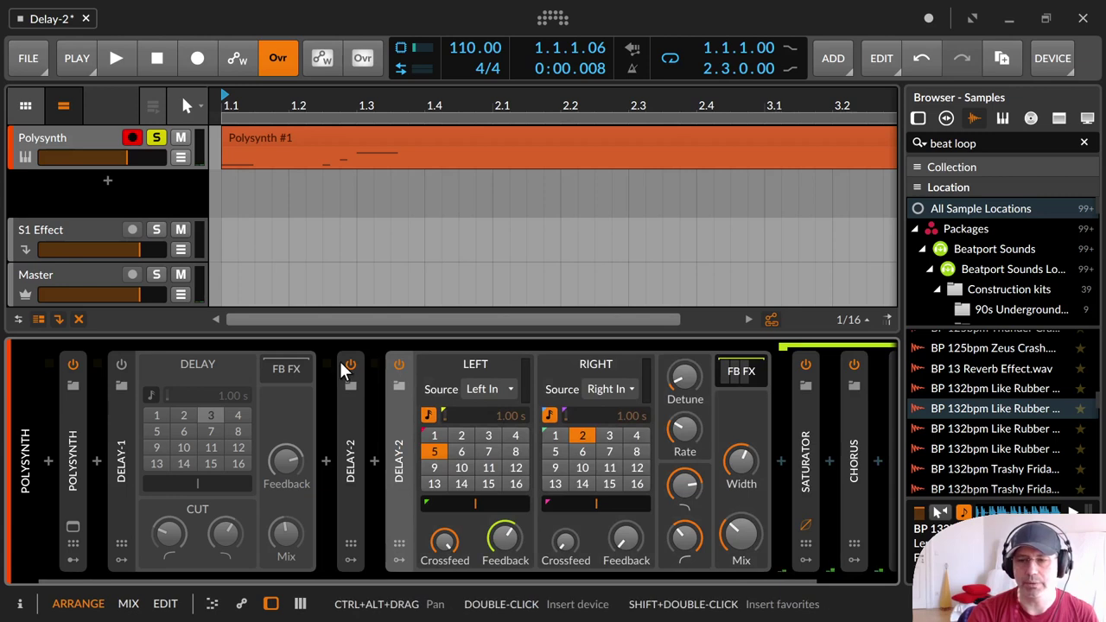
double_click(112, 412)
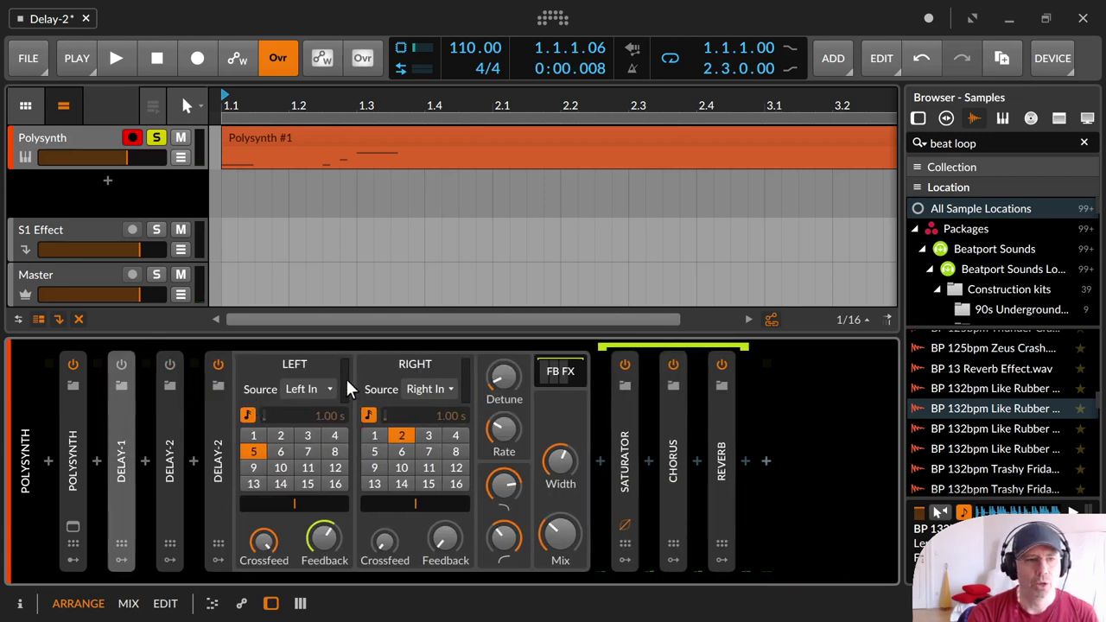
Step: Bypass the Saturator, Chorus and Reverb in the second Delay-2's feedback FX chain
click(630, 455)
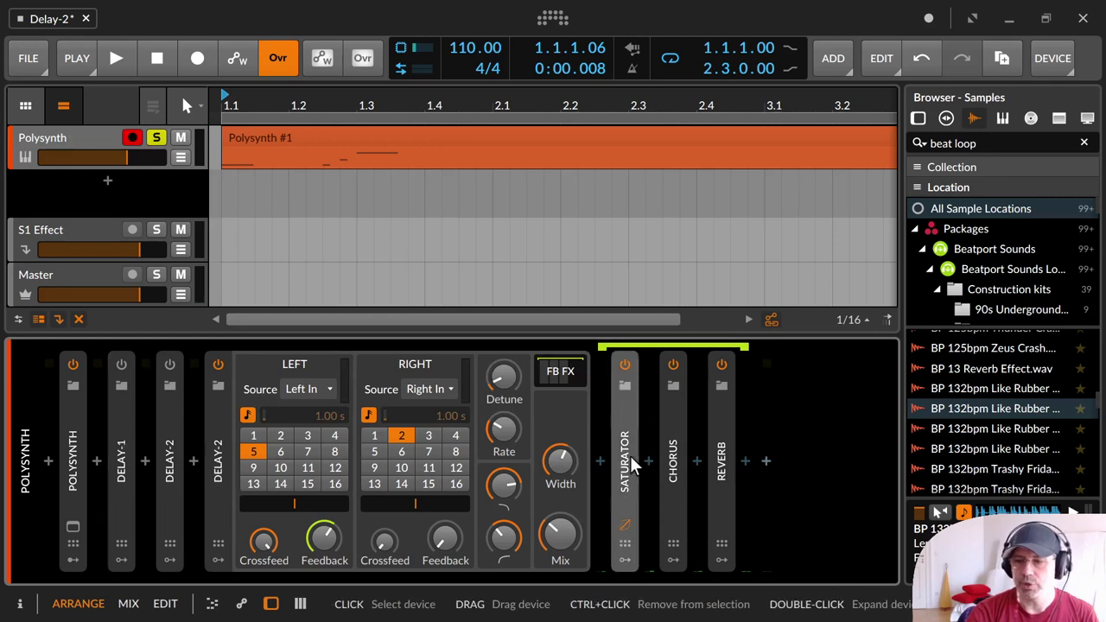
click(680, 436)
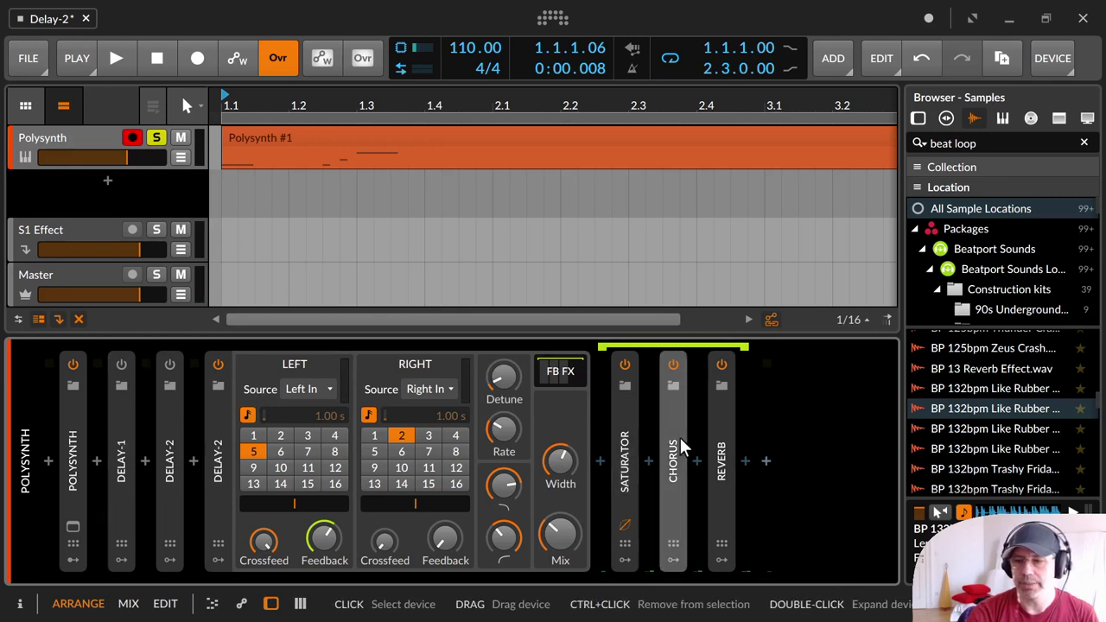
click(727, 451)
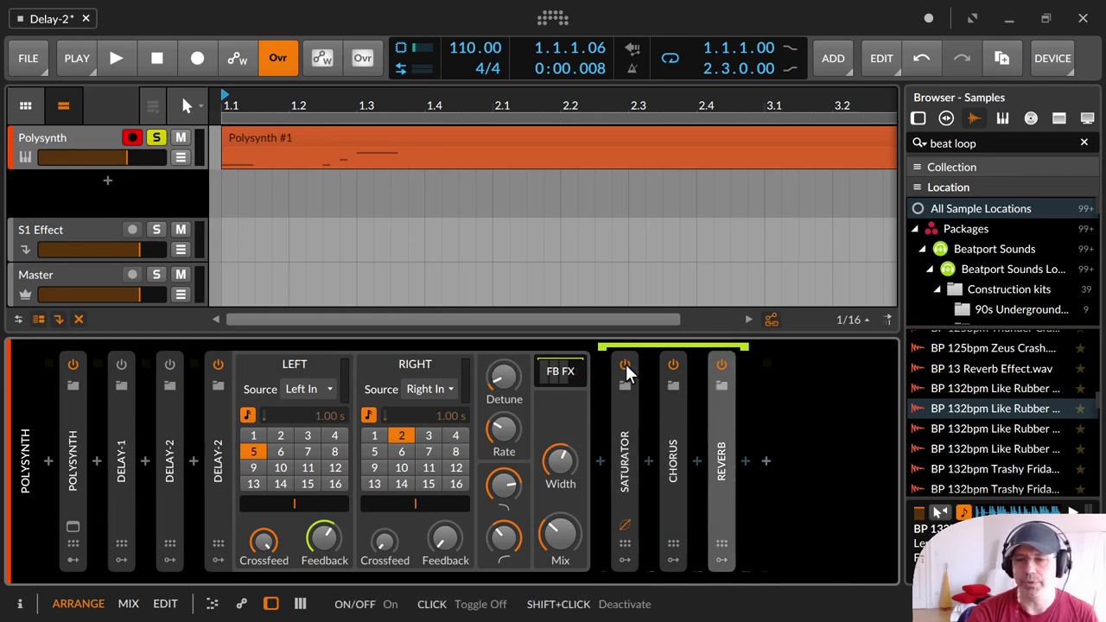
click(675, 363)
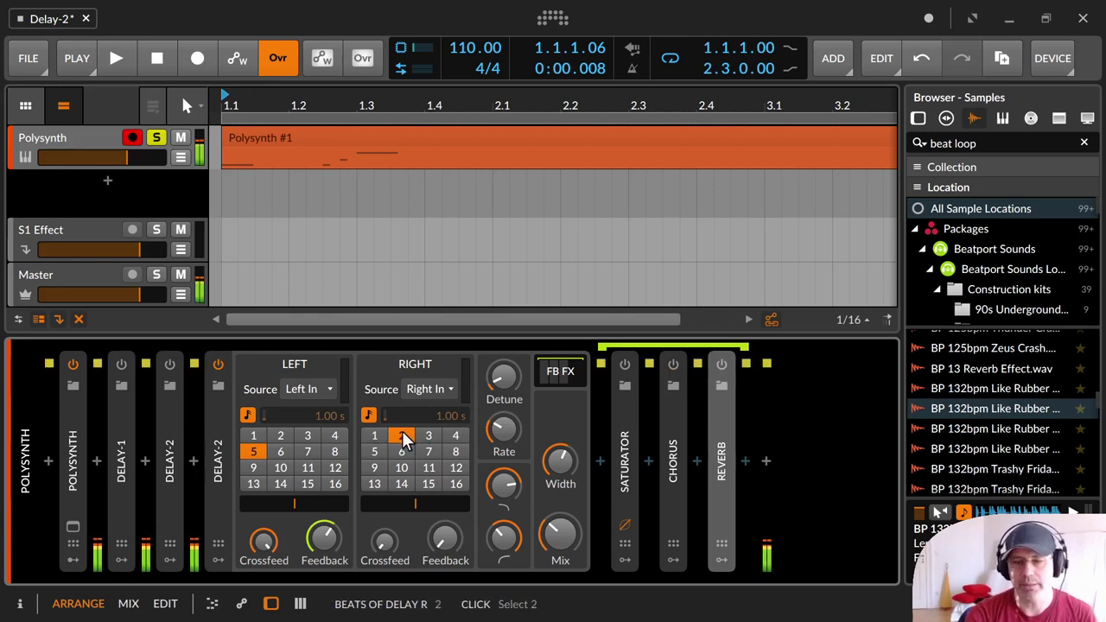
Step: Raise the right channel's feedback and crossfeed on the second Delay-2, and lower the left channel's crossfeed
drag(449, 544, 448, 505)
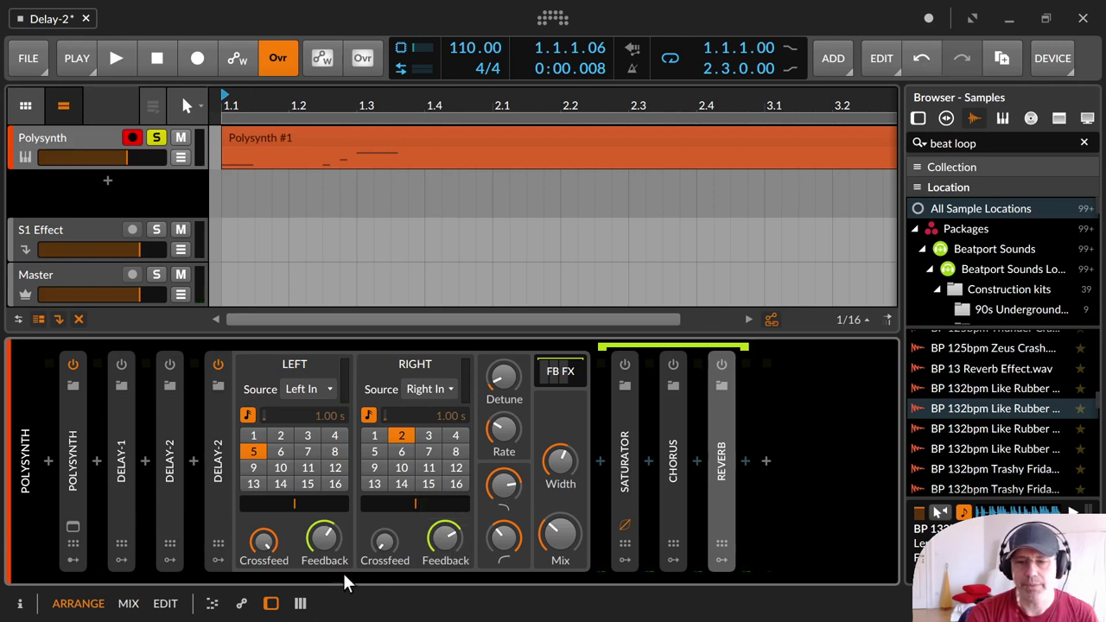
drag(385, 545, 385, 523)
drag(269, 544, 269, 523)
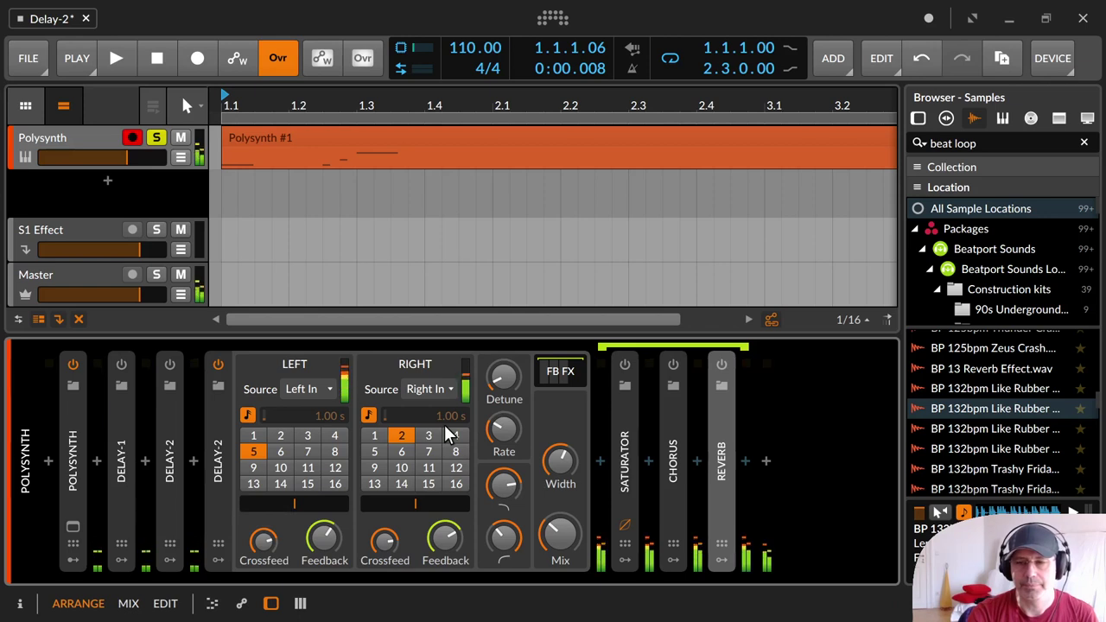
Step: Try the Saturator in the feedback chain with the right feedback at −10.5 dB, and bypass it again
click(625, 363)
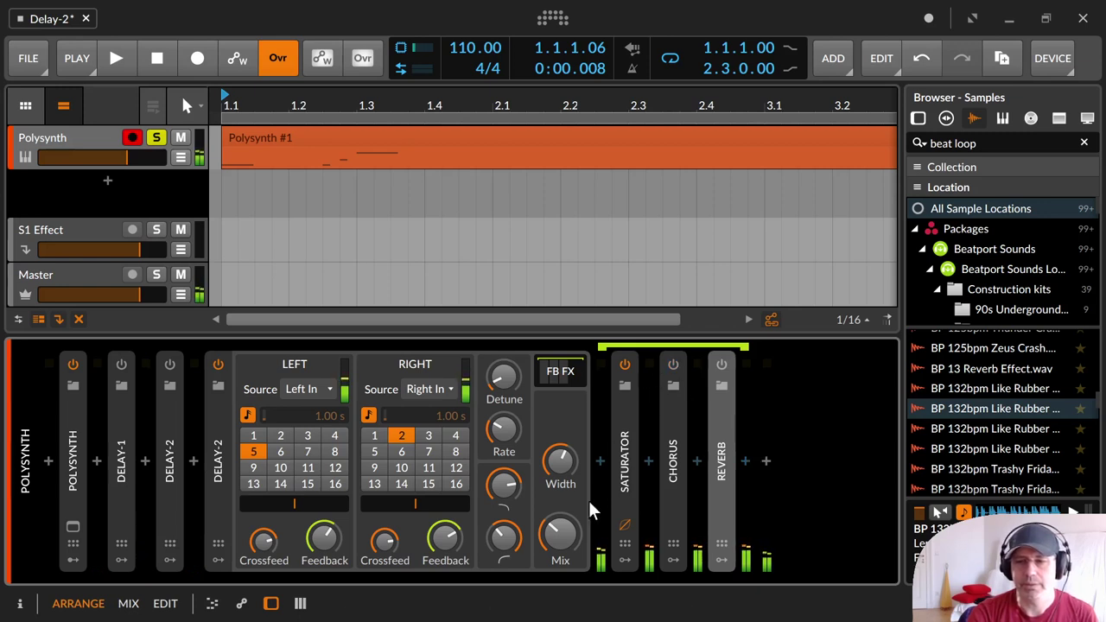
click(445, 540)
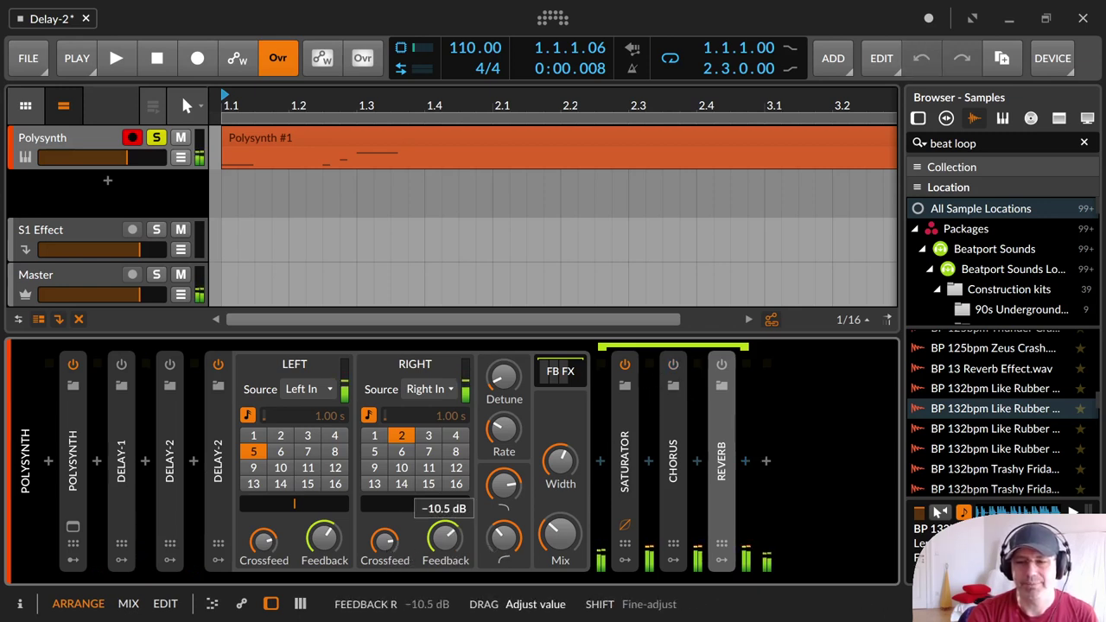
click(623, 367)
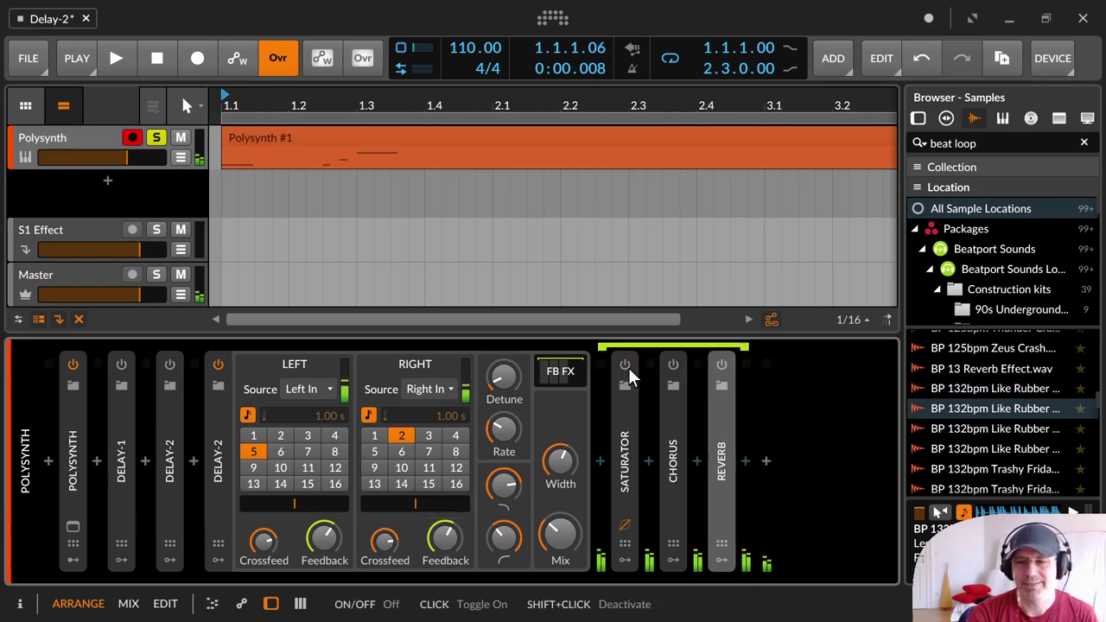
Step: Lower the feedback of both Delay-2 channels and reactivate the Saturator in the feedback chain
drag(444, 540, 444, 562)
drag(324, 540, 324, 562)
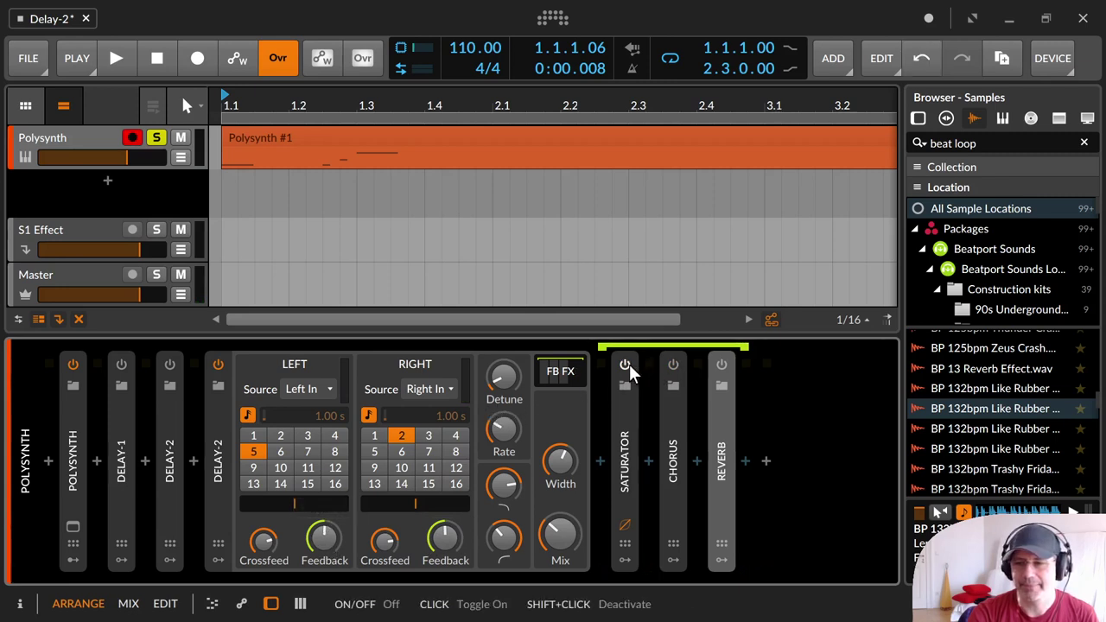
click(629, 364)
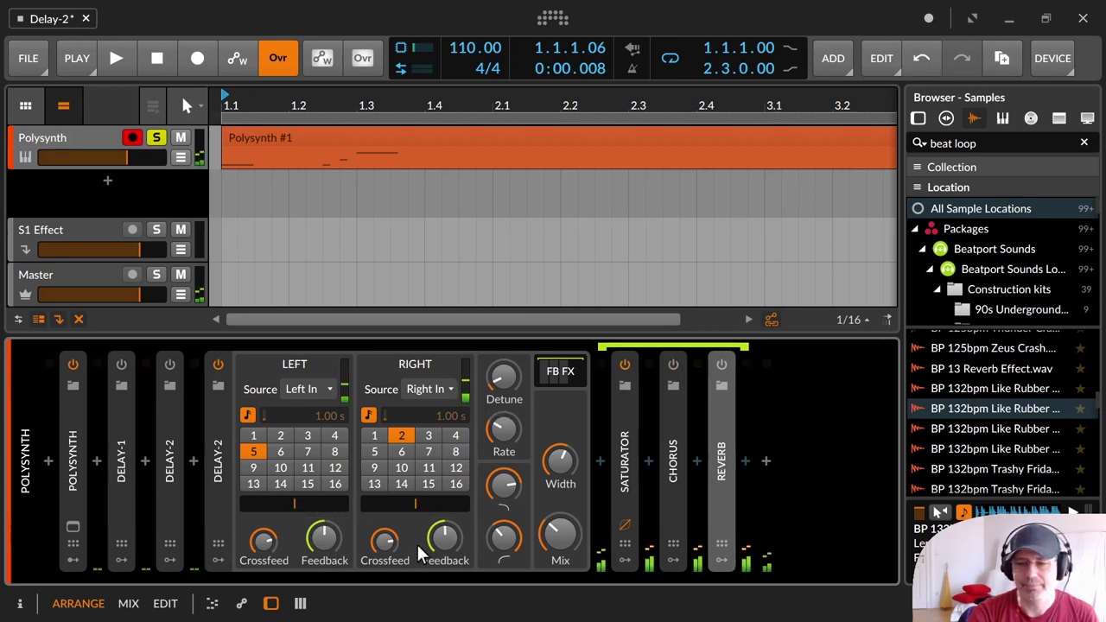
drag(384, 541, 445, 543)
drag(324, 539, 324, 548)
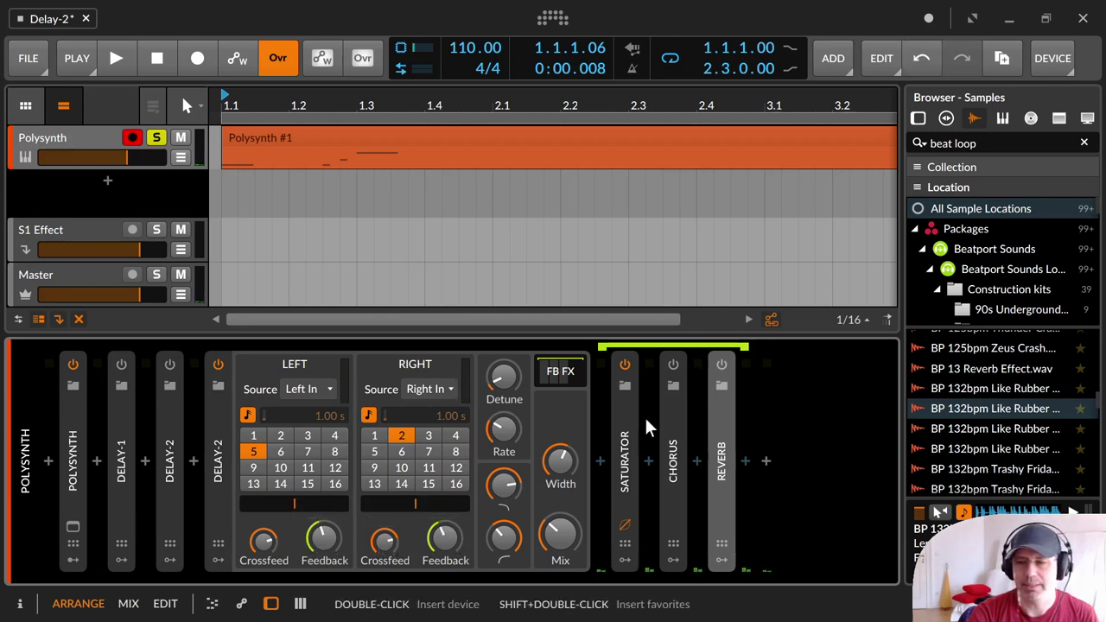
Step: Activate the Chorus and Reverb in the feedback chain and expand the Reverb to examine its settings
click(679, 363)
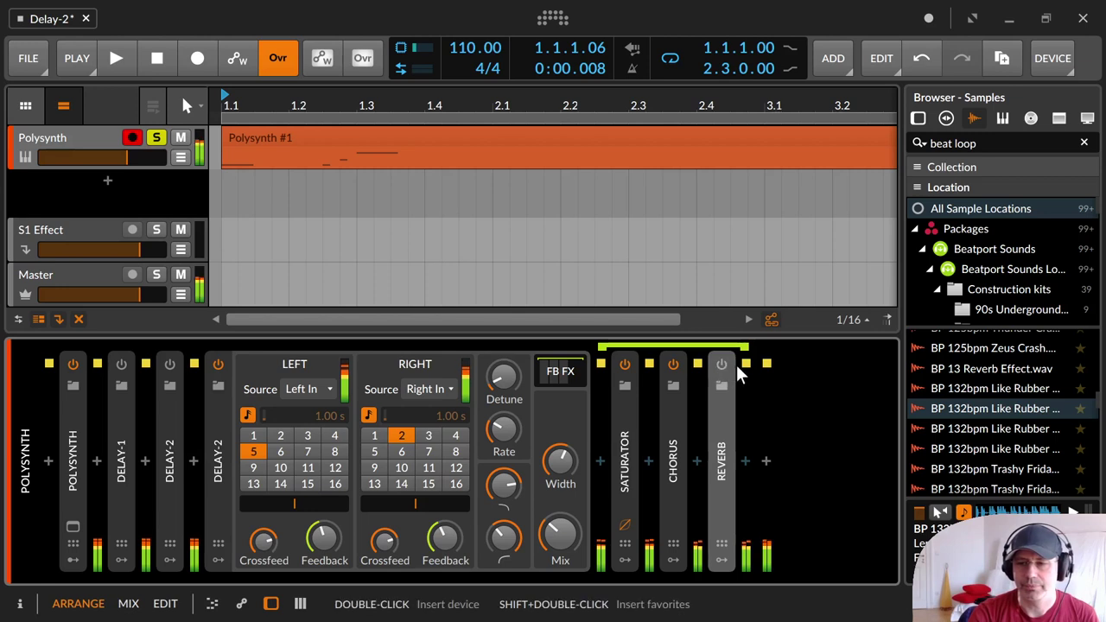
click(723, 364)
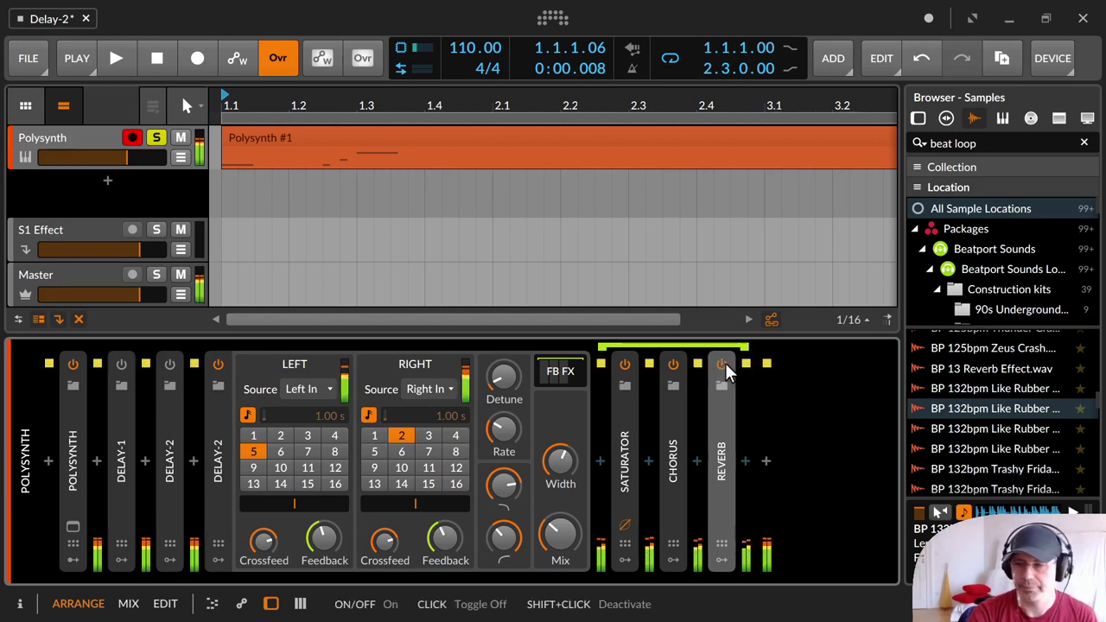
double_click(724, 456)
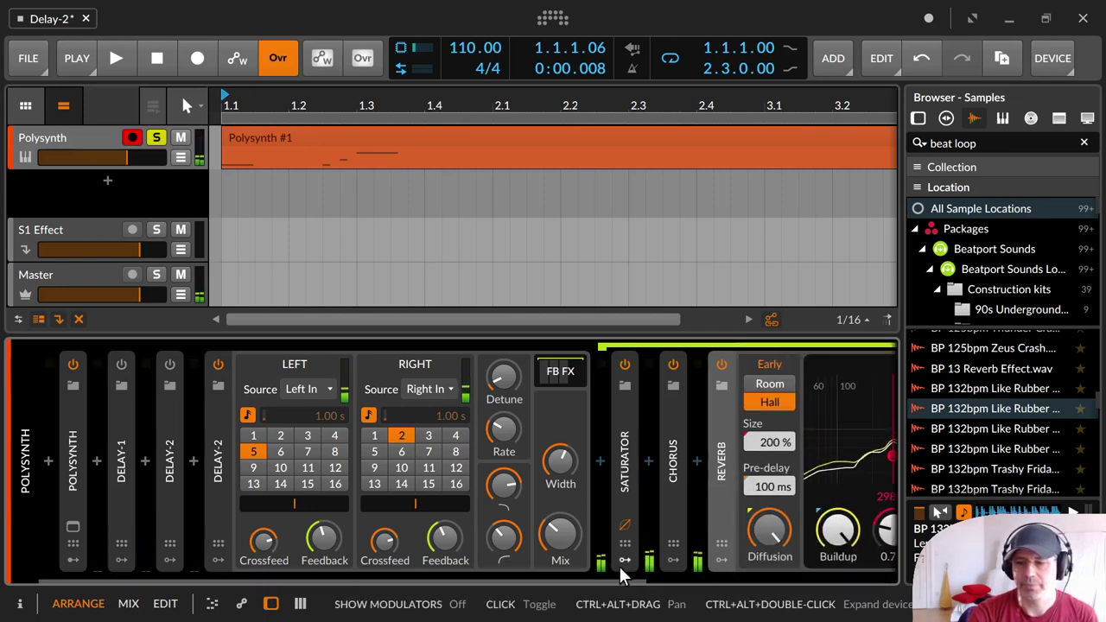
scroll(512, 465, right, 3)
drag(512, 465, 320, 451)
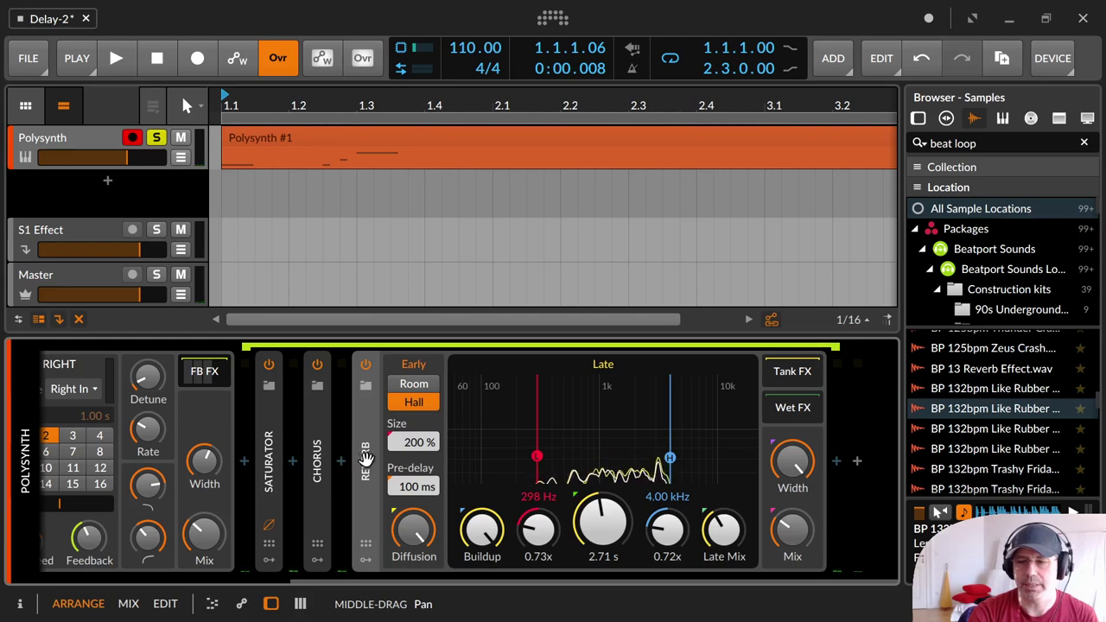
drag(359, 458, 708, 462)
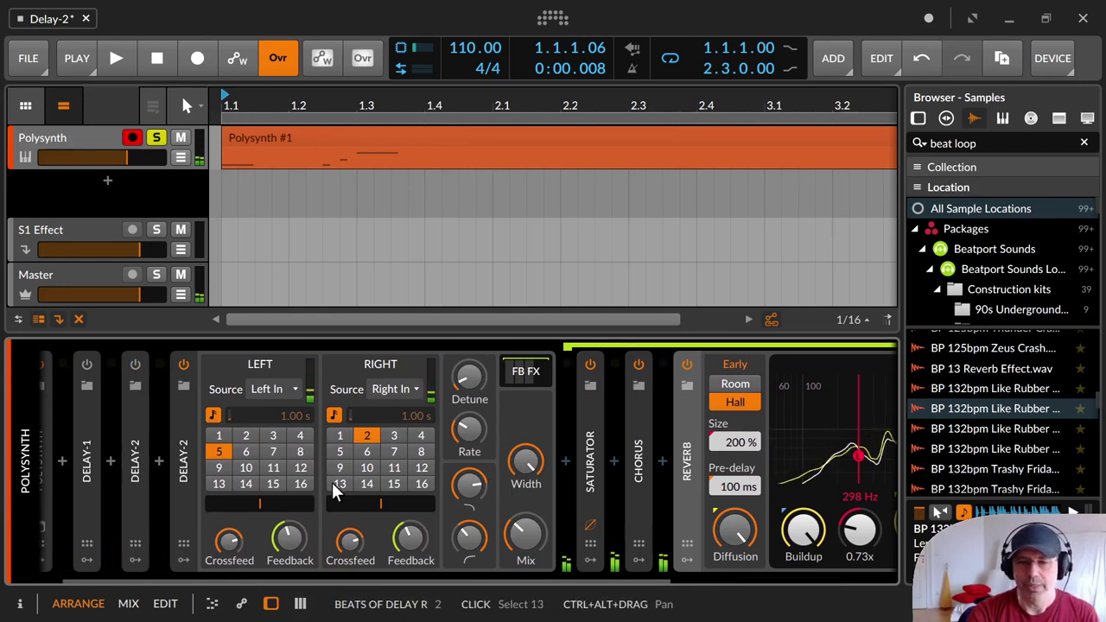
Step: Expand the Delay-1 device and activate it
click(95, 439)
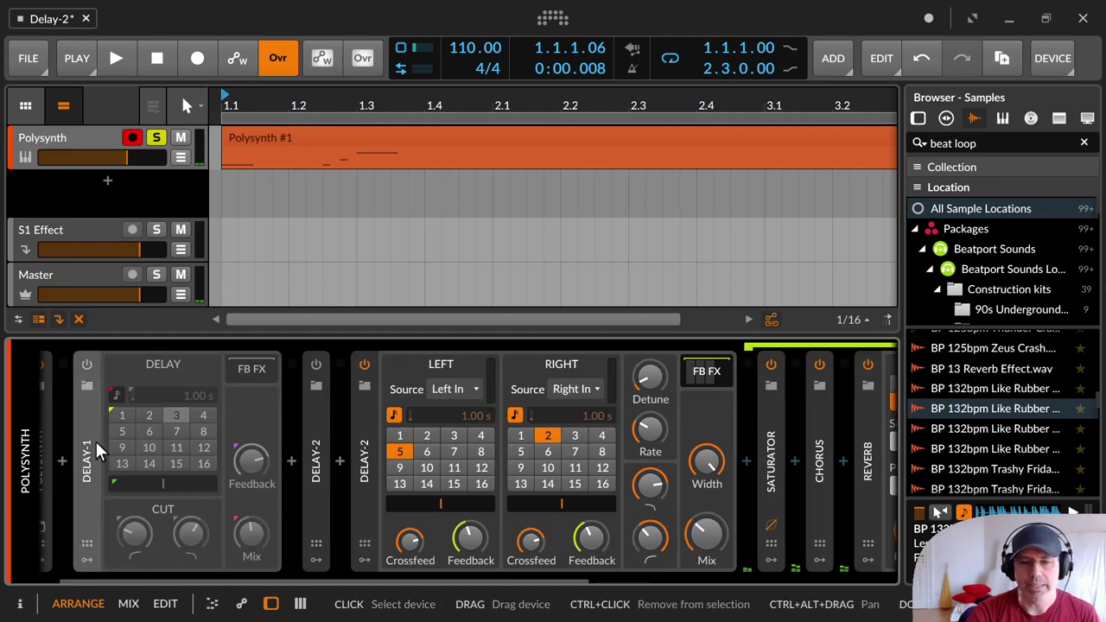
click(86, 364)
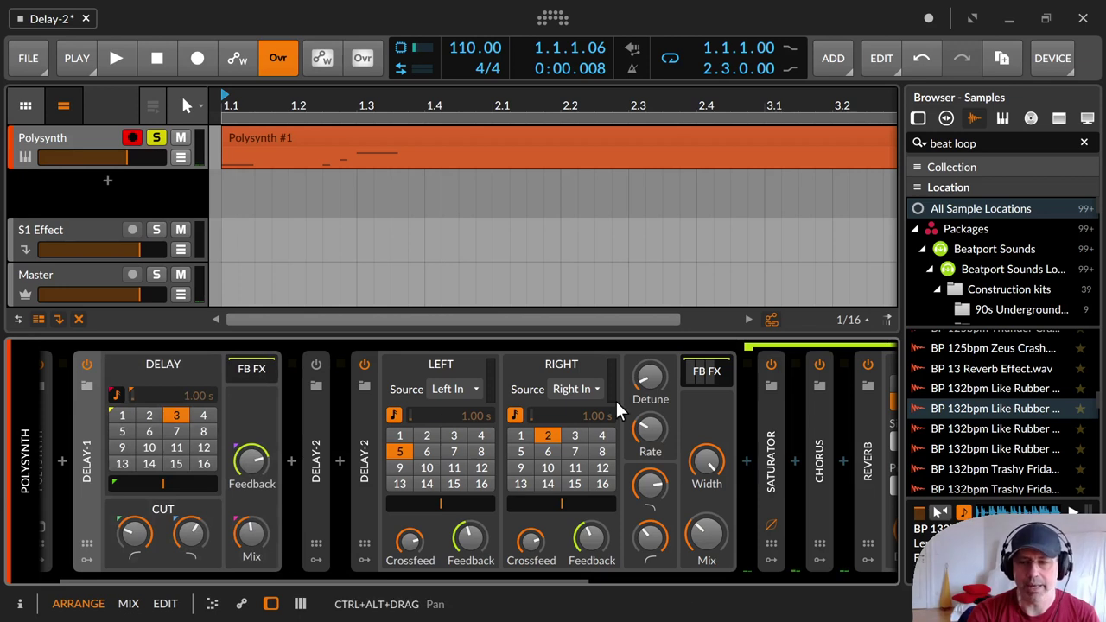